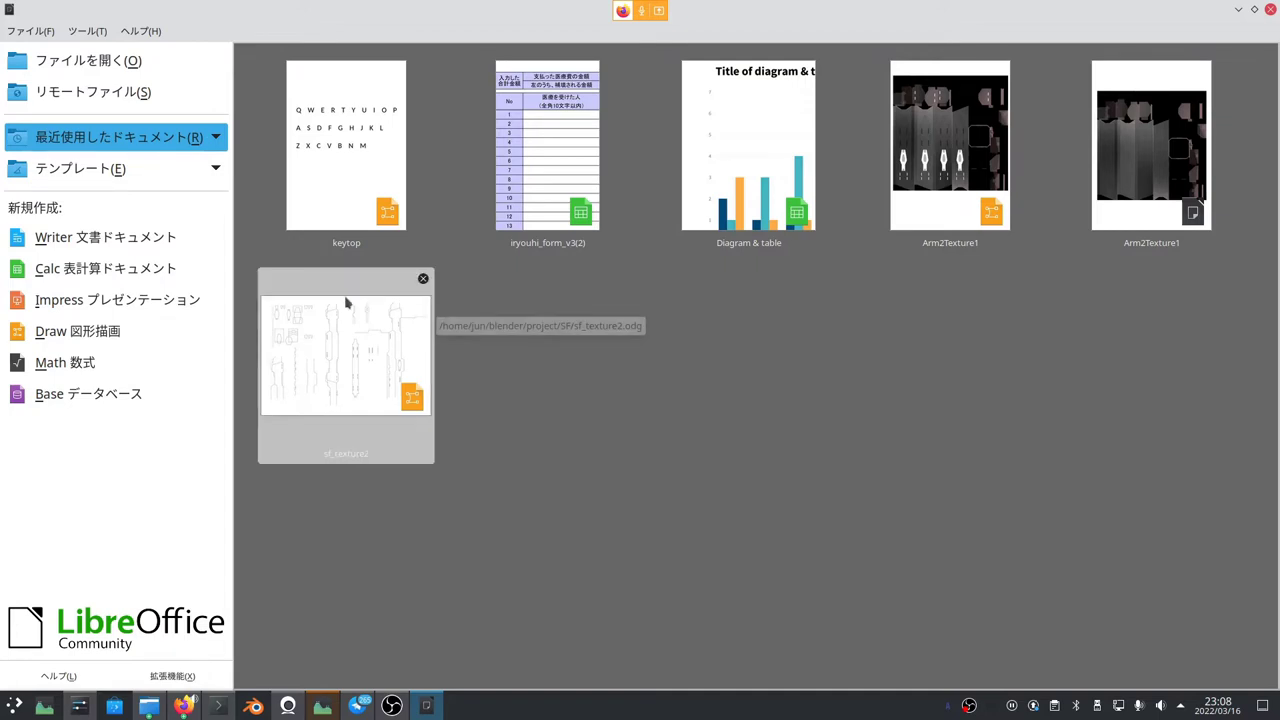
Step: Create a new Calc spreadsheet and enter the date 2022/3/16 in cell A1
left_click(150, 276)
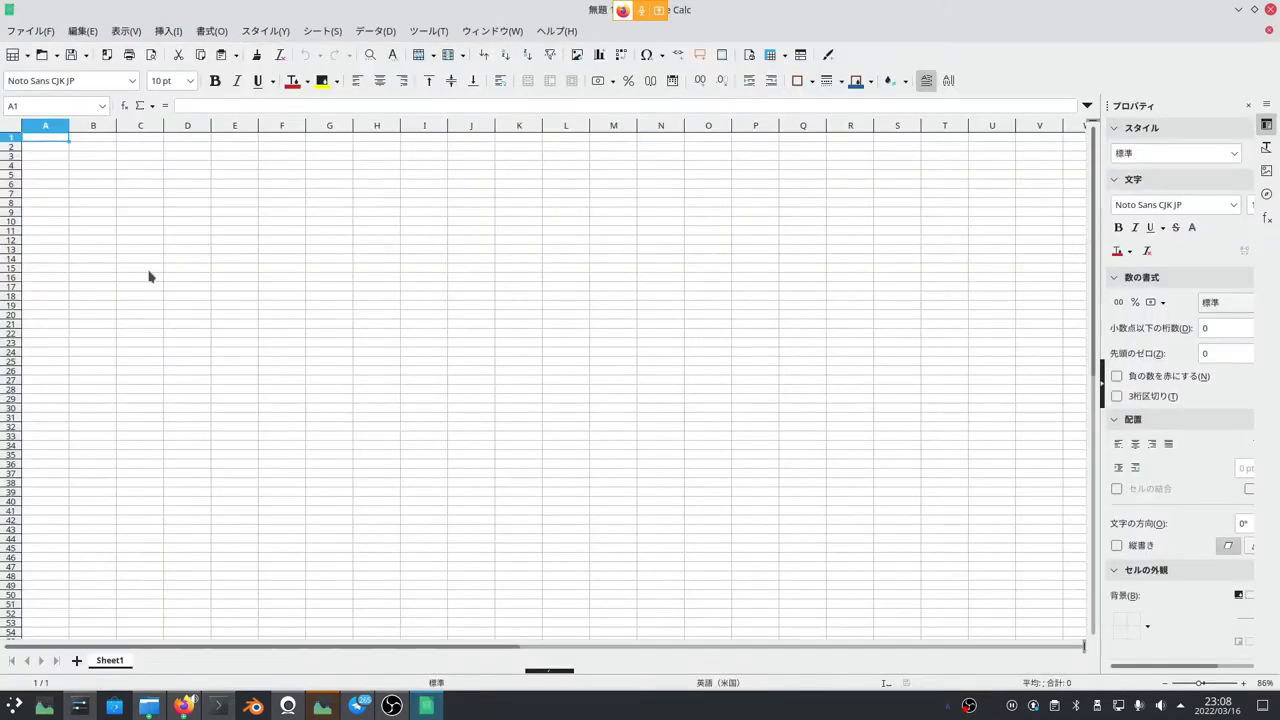
scroll(194, 274, "up", 4, "ctrl")
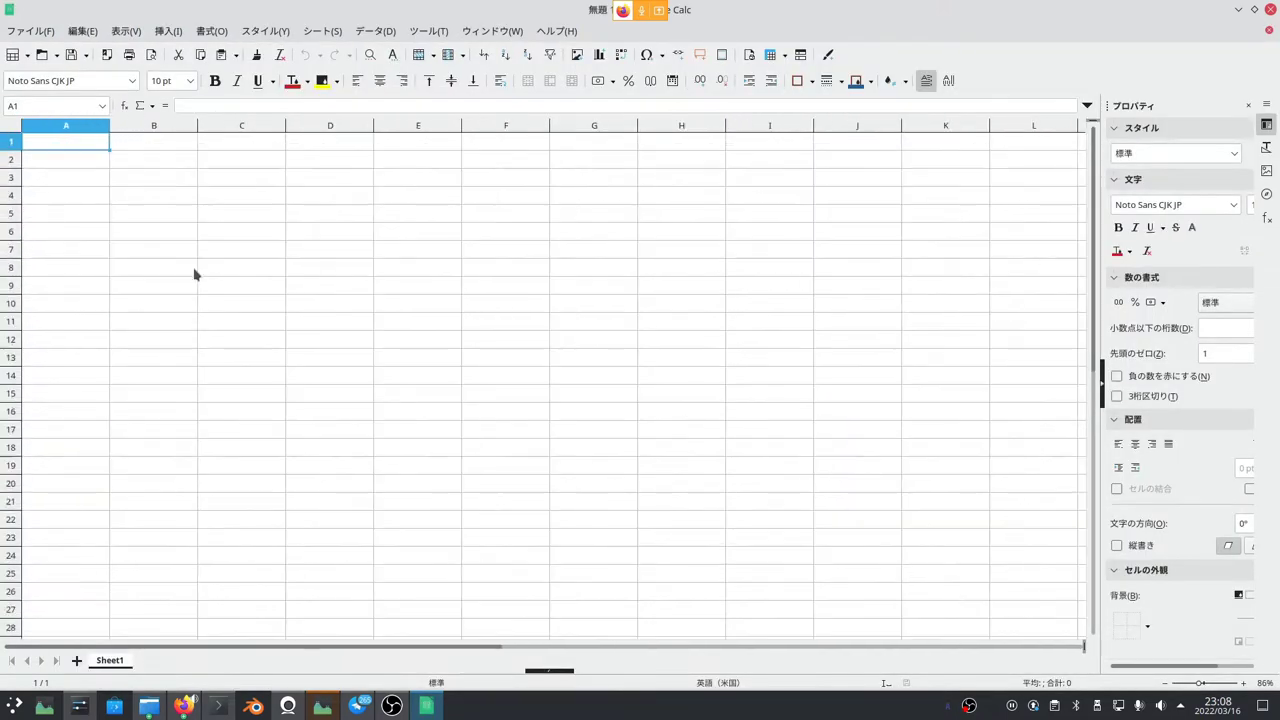
scroll(71, 148, "up", 1, "ctrl")
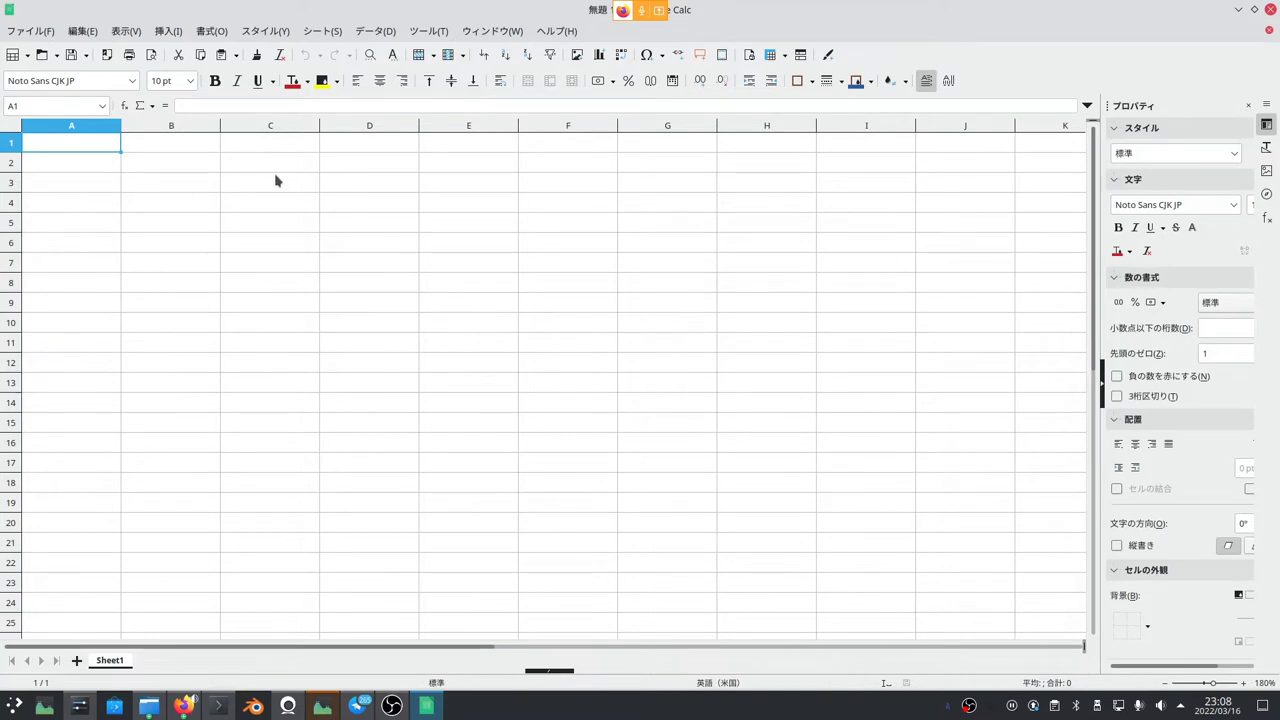
type("2022")
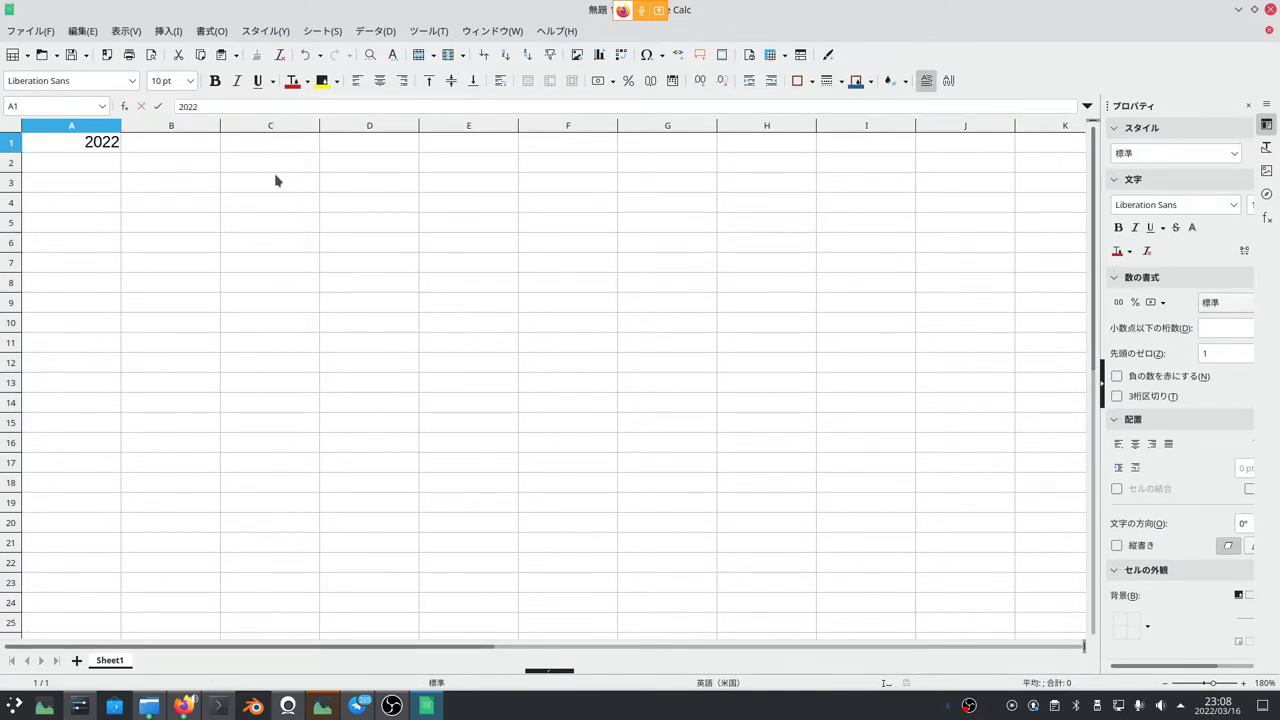
type("/3/16")
key("Return")
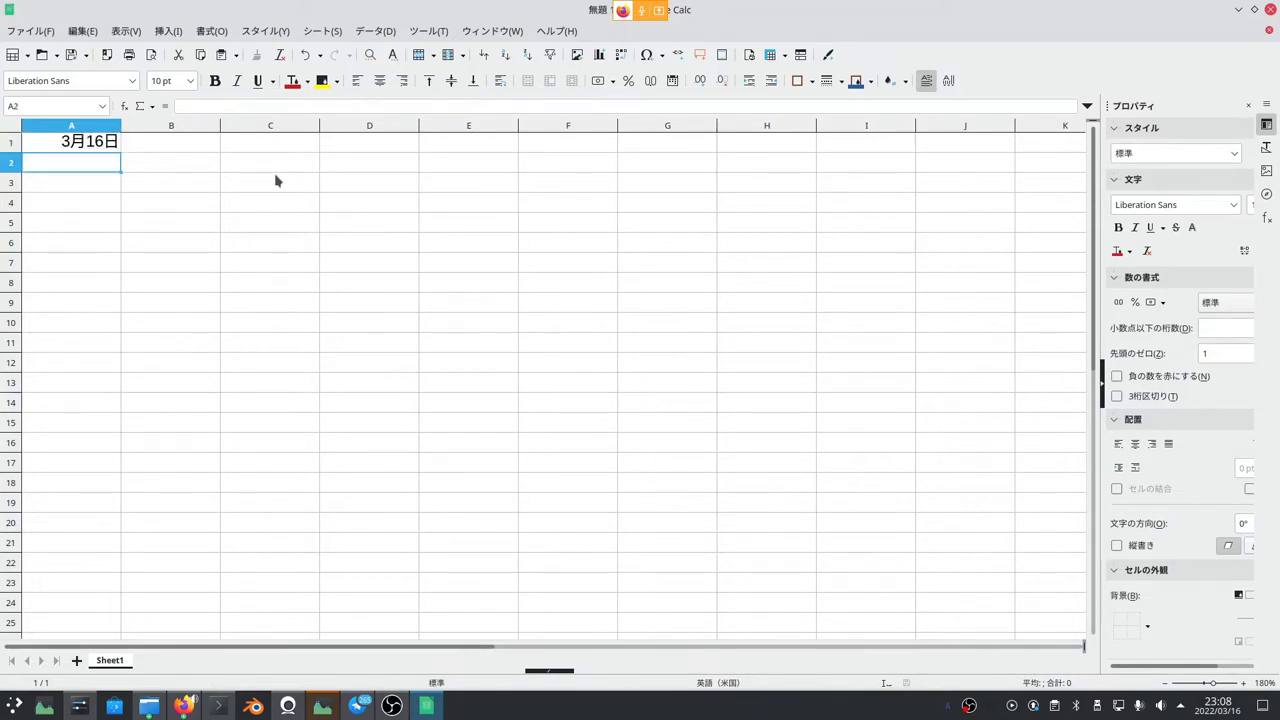
Step: Format cell A1 with the 1999年12月31日 date style and widen column A to fit the date
left_click(100, 143)
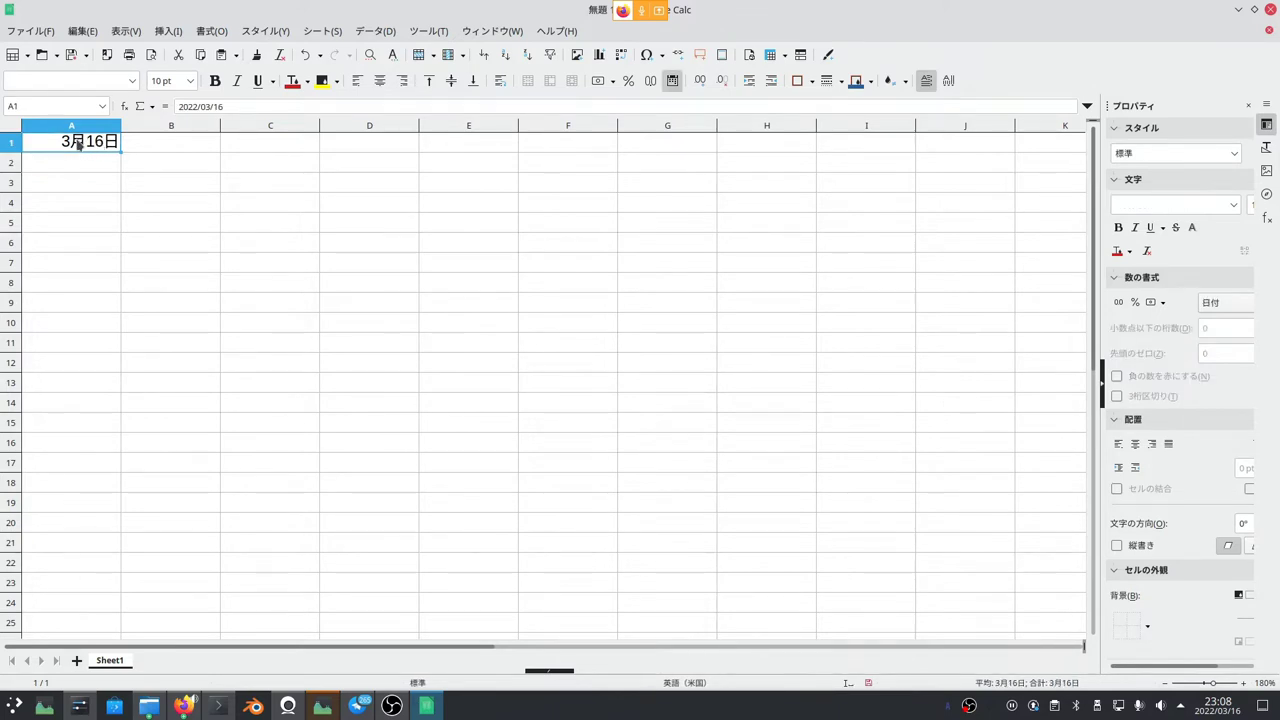
right_click(78, 144)
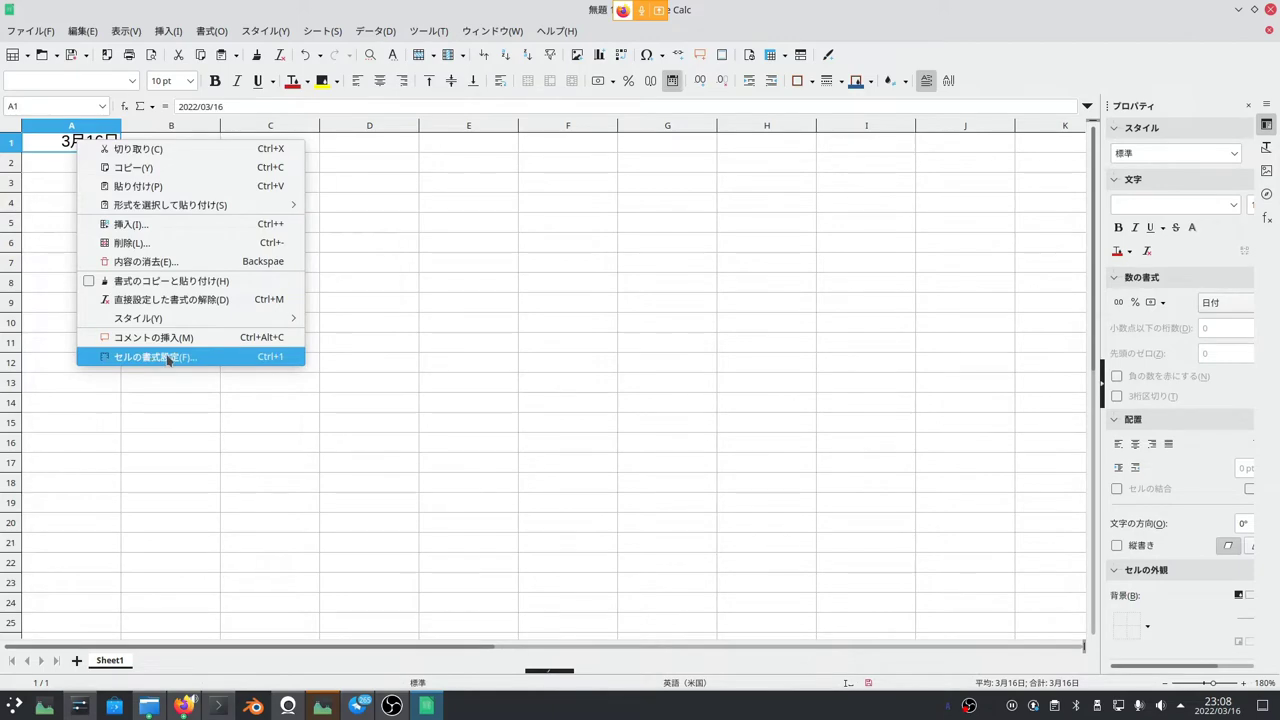
left_click(158, 360)
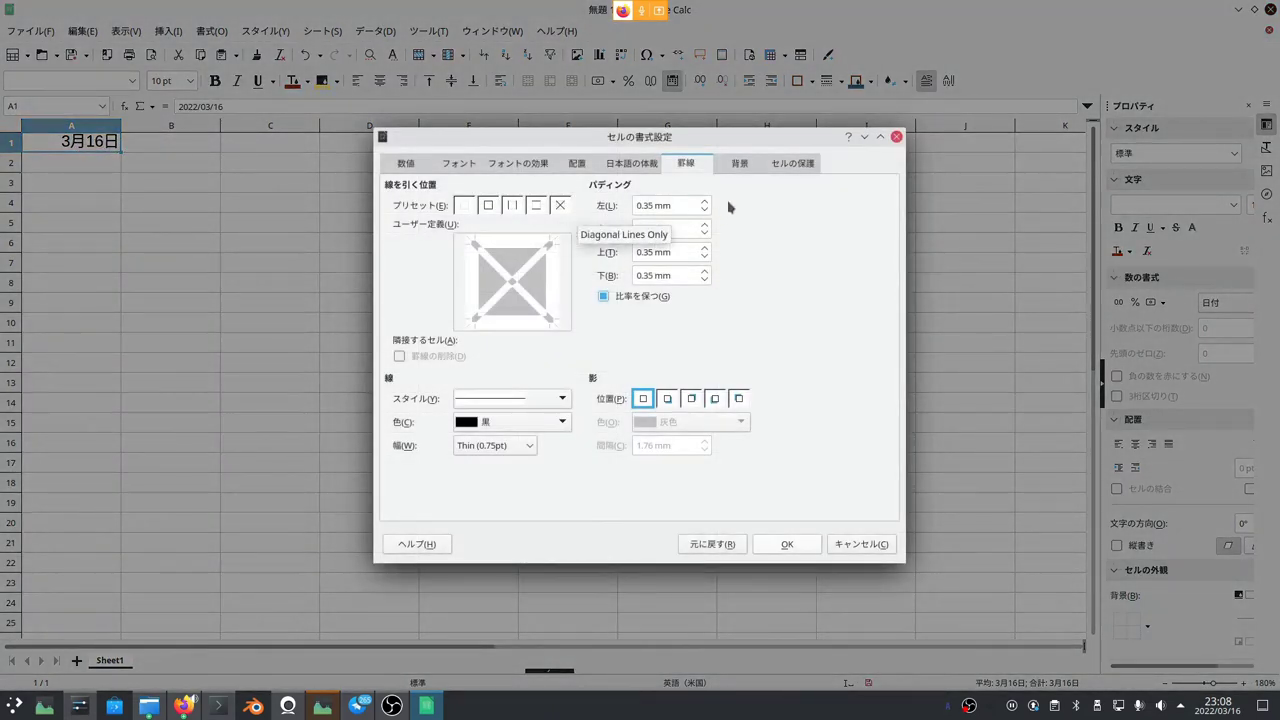
left_click(405, 163)
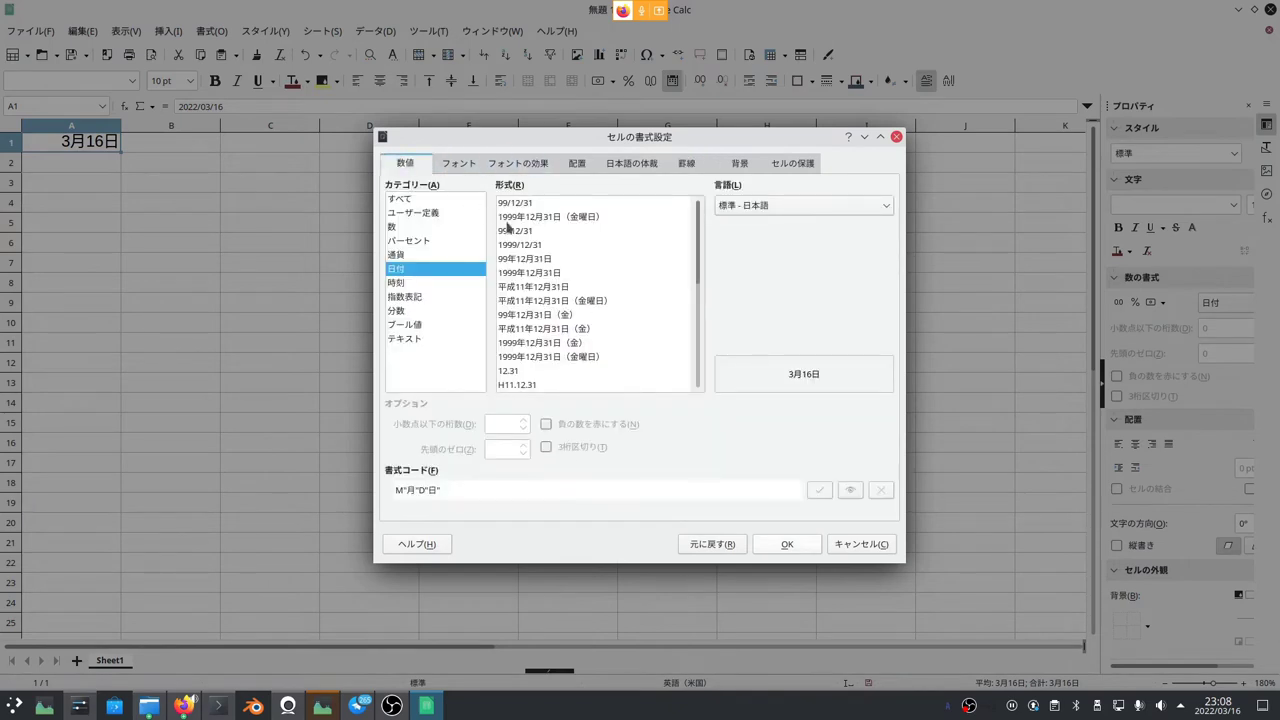
scroll(560, 265, "down", 2)
scroll(562, 266, "down", 2)
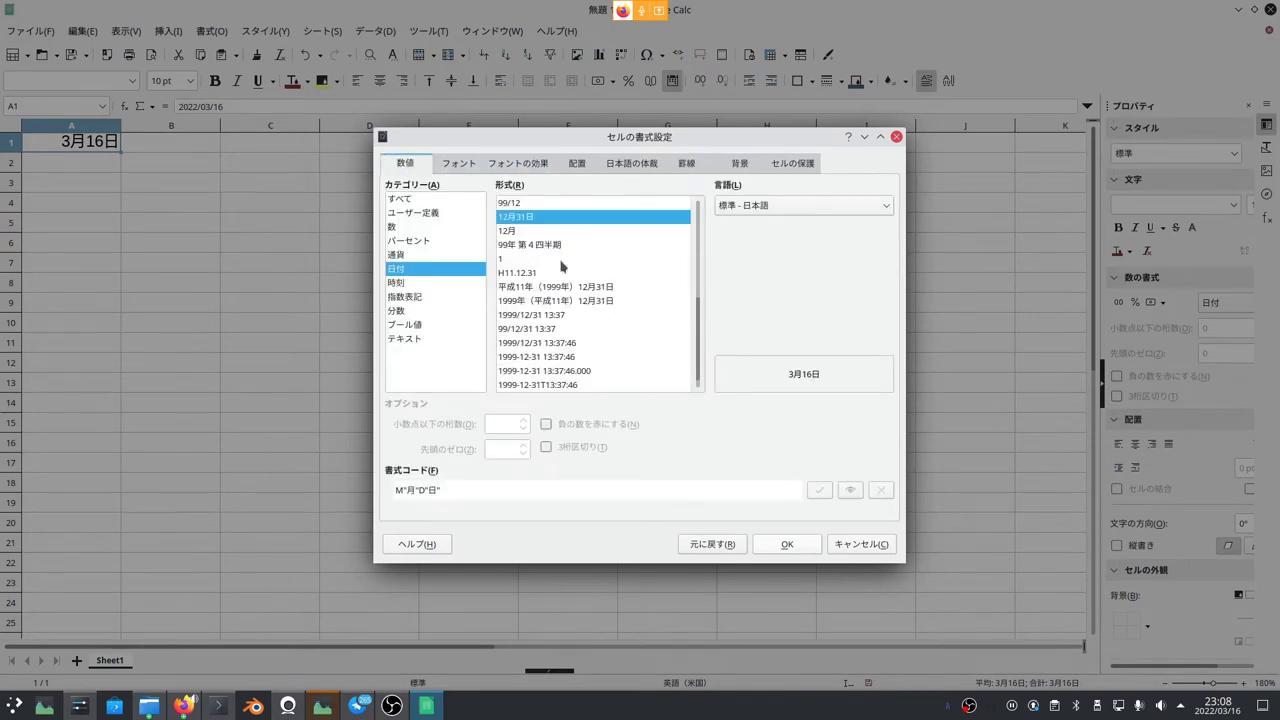
scroll(566, 306, "up", 5)
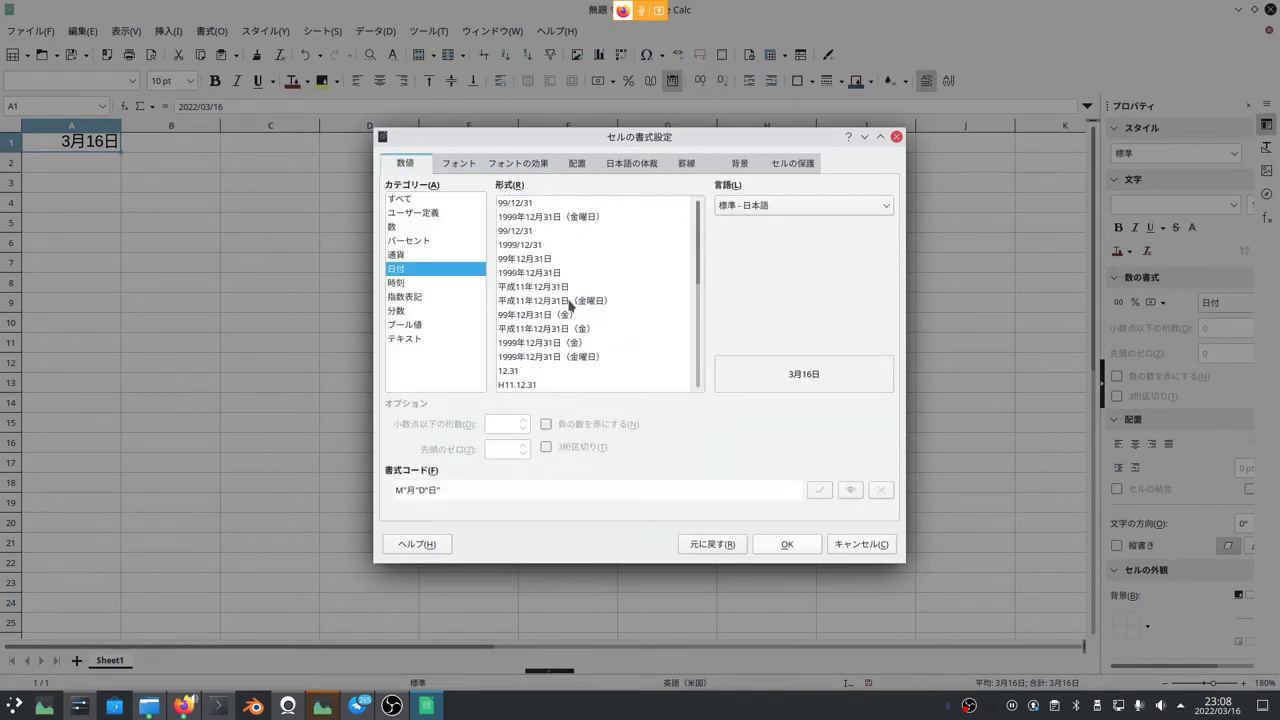
left_click(548, 288)
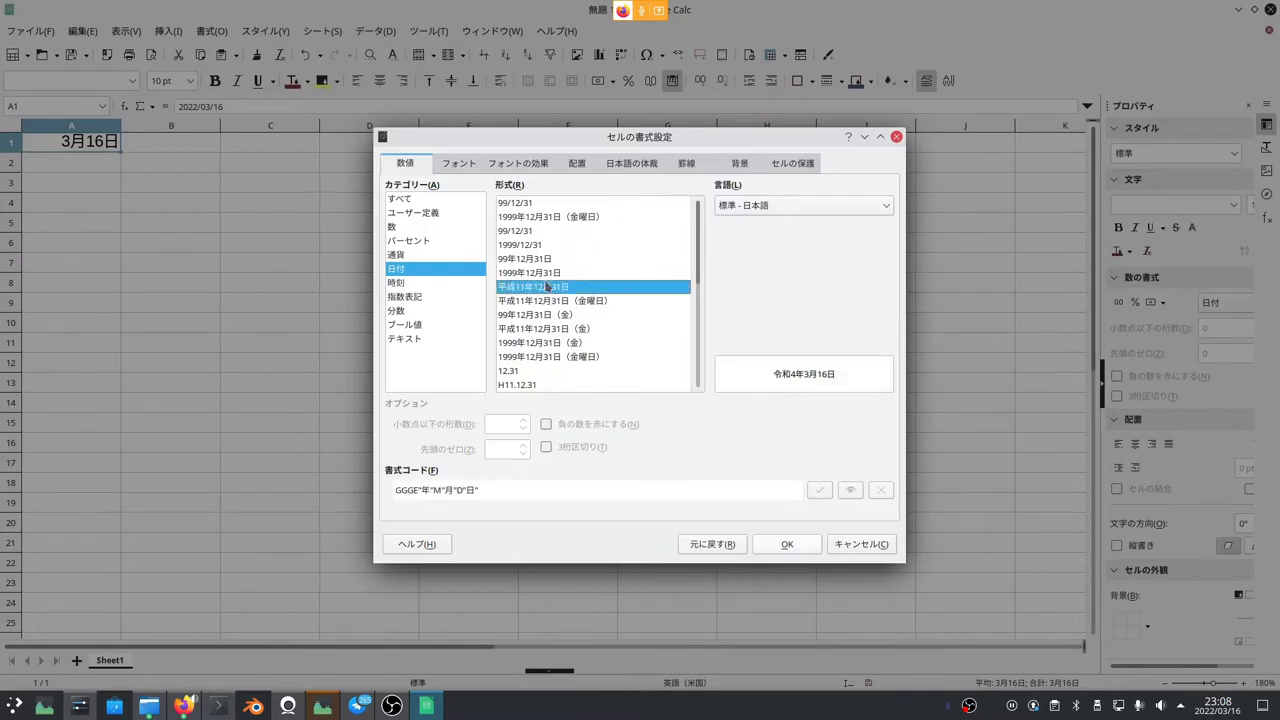
left_click(800, 545)
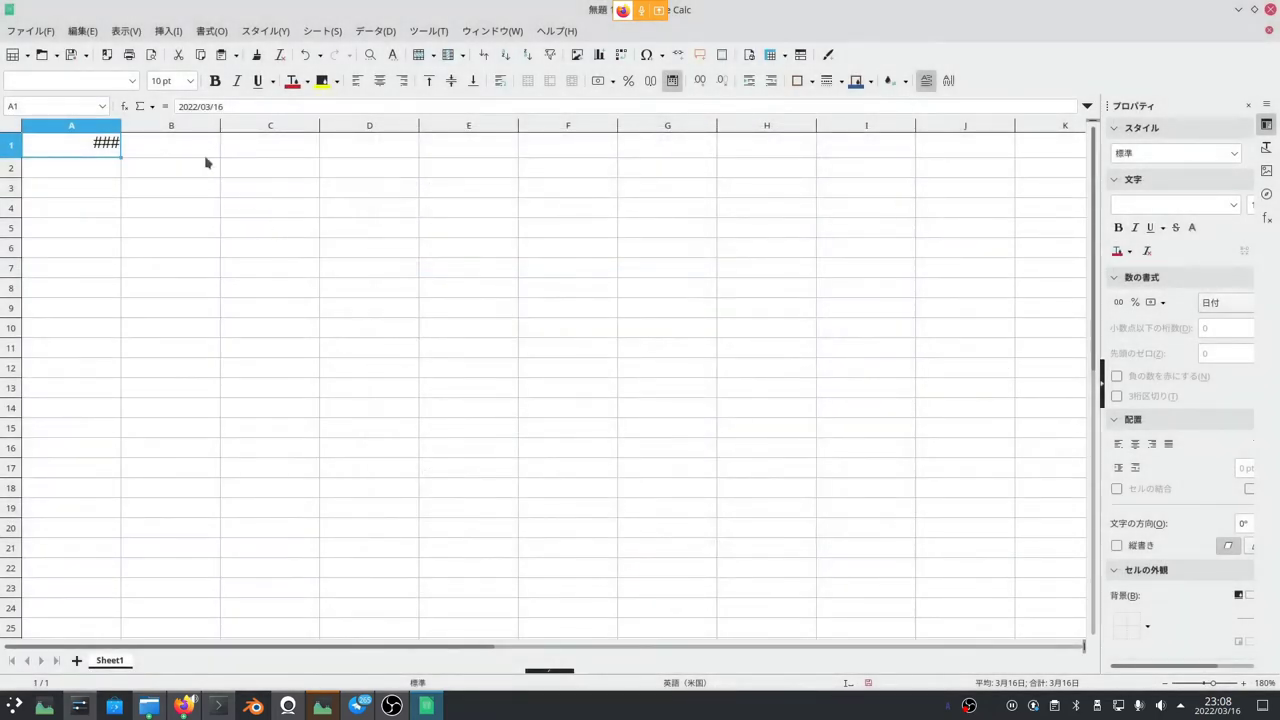
double_click(121, 125)
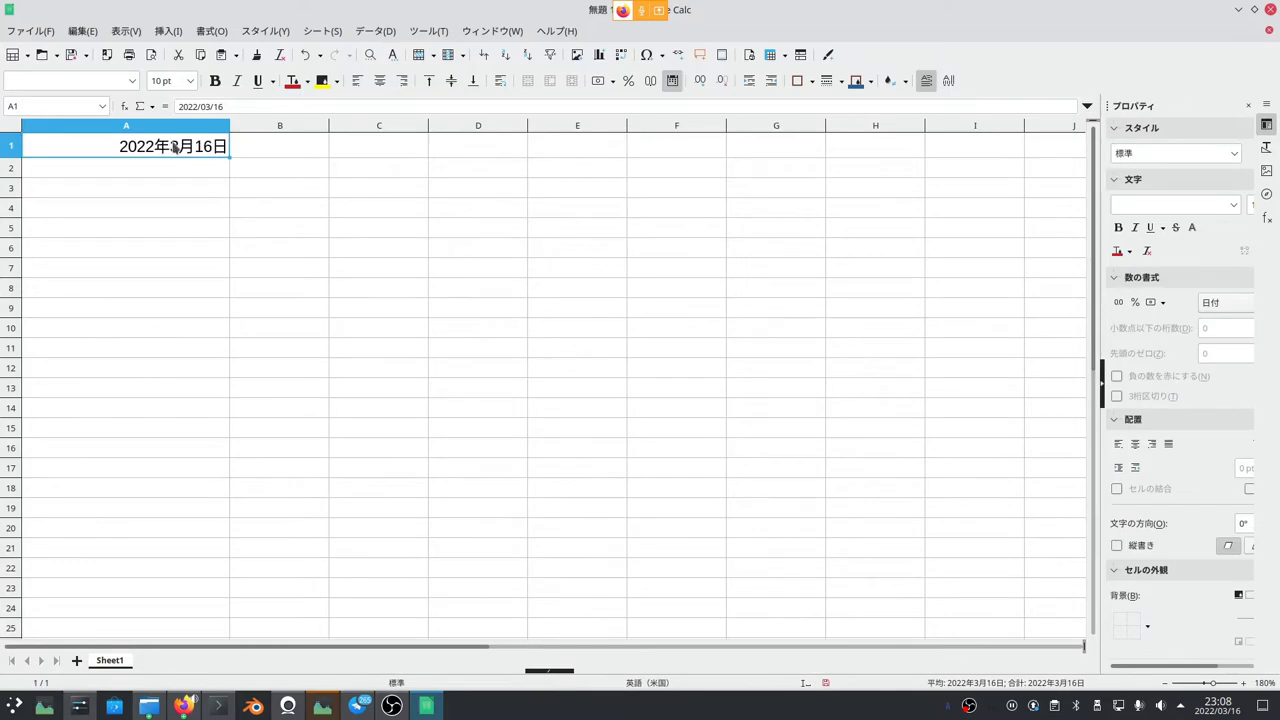
Step: Change the date format of cell A1 to the Japanese era style 平成11年12月31日
right_click(173, 147)
left_click(371, 440)
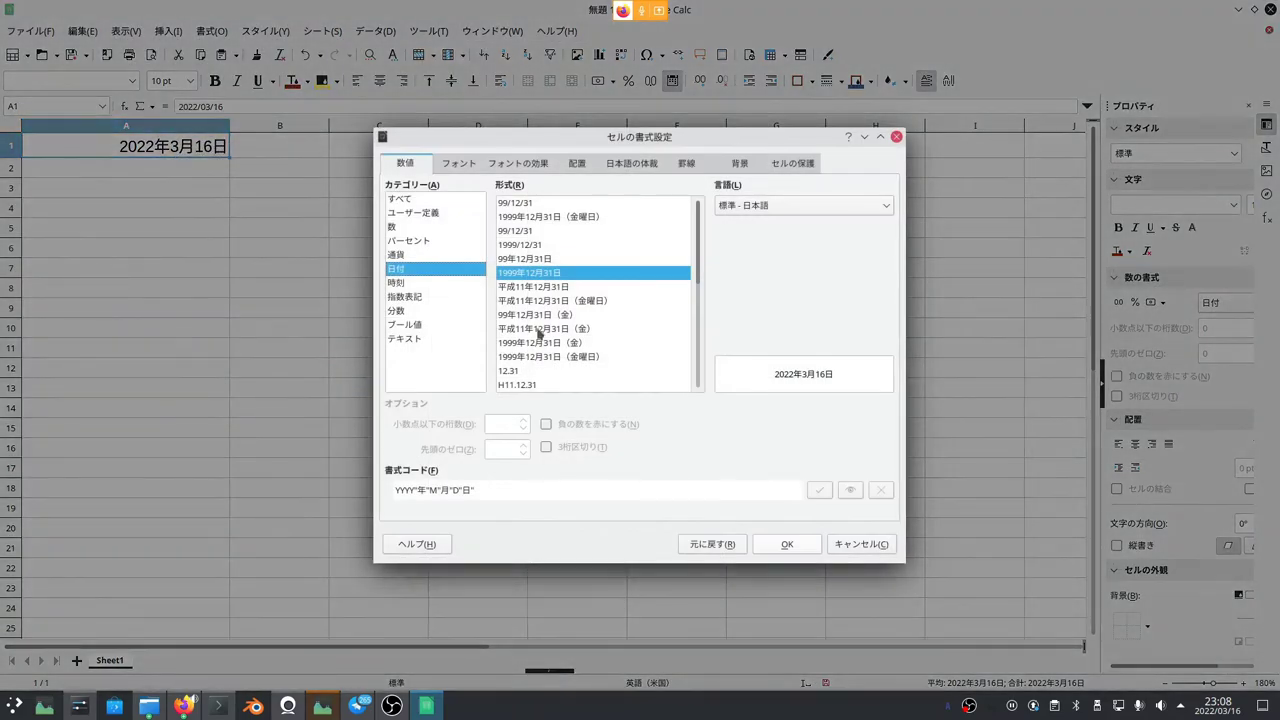
left_click(537, 287)
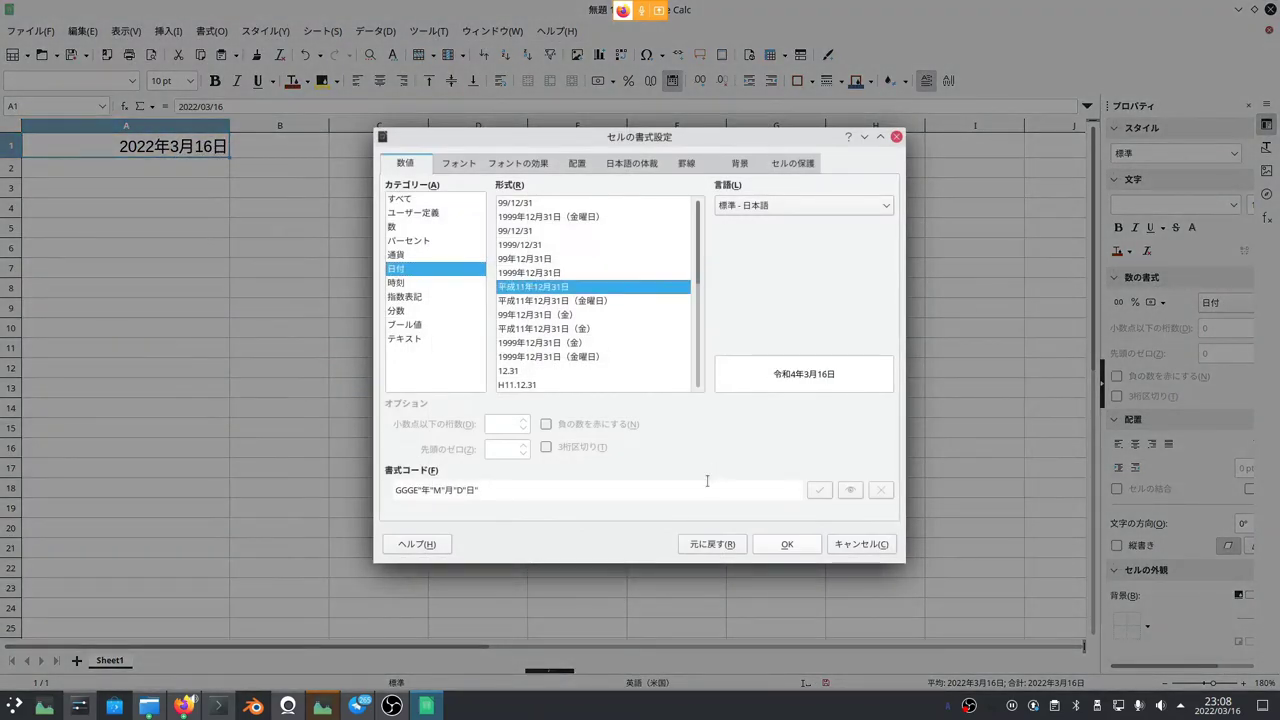
left_click(798, 551)
left_click(520, 345)
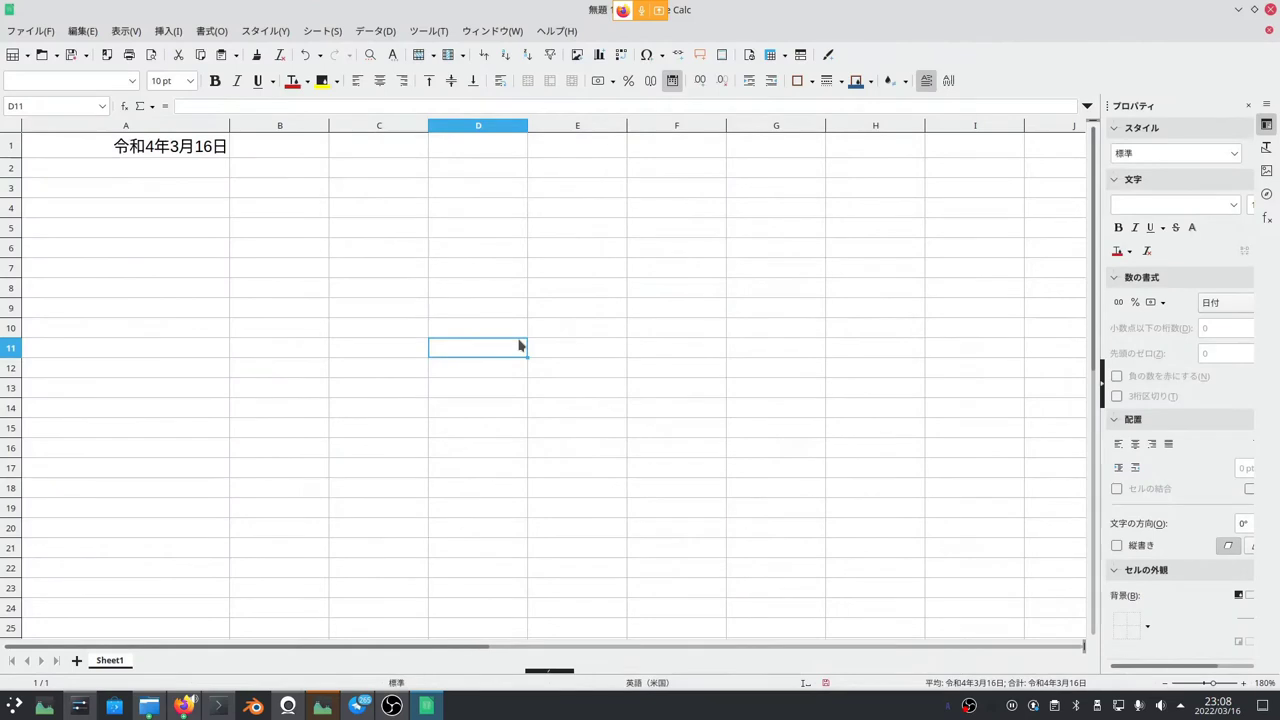
left_click(167, 213)
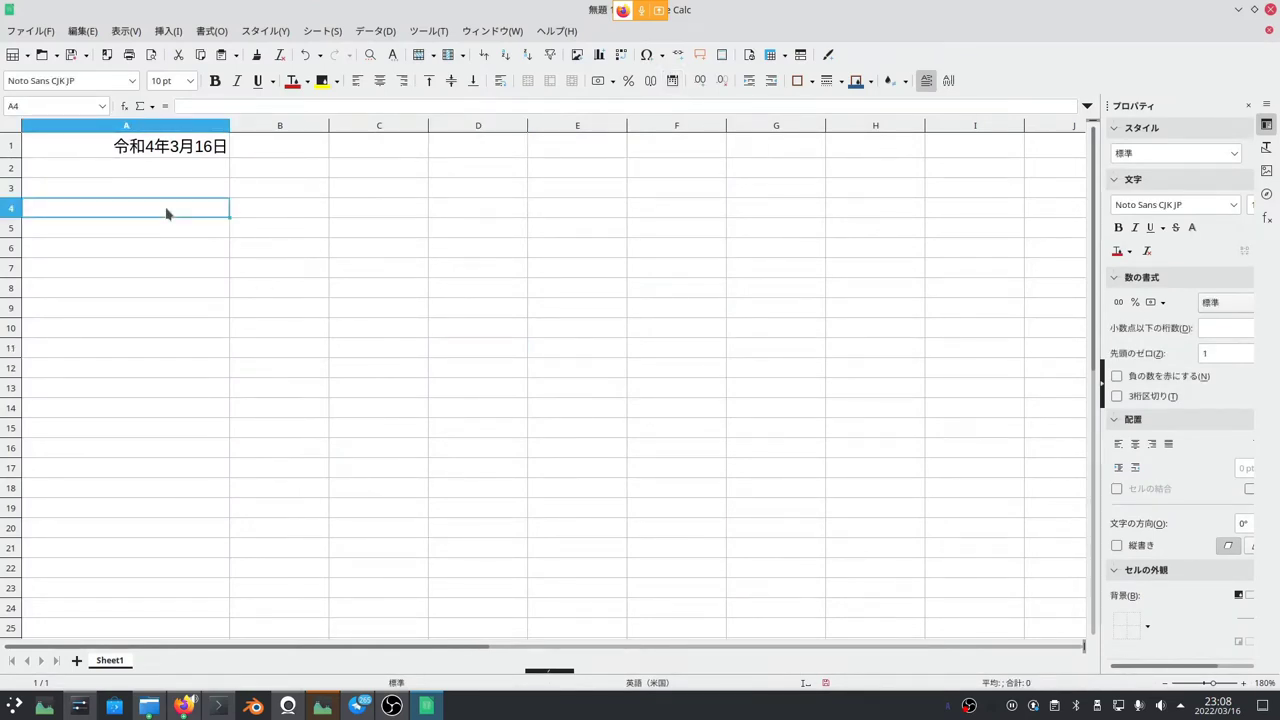
Step: Set the format of cell A1 to Standard so the date appears as its plain serial number
left_click(184, 152)
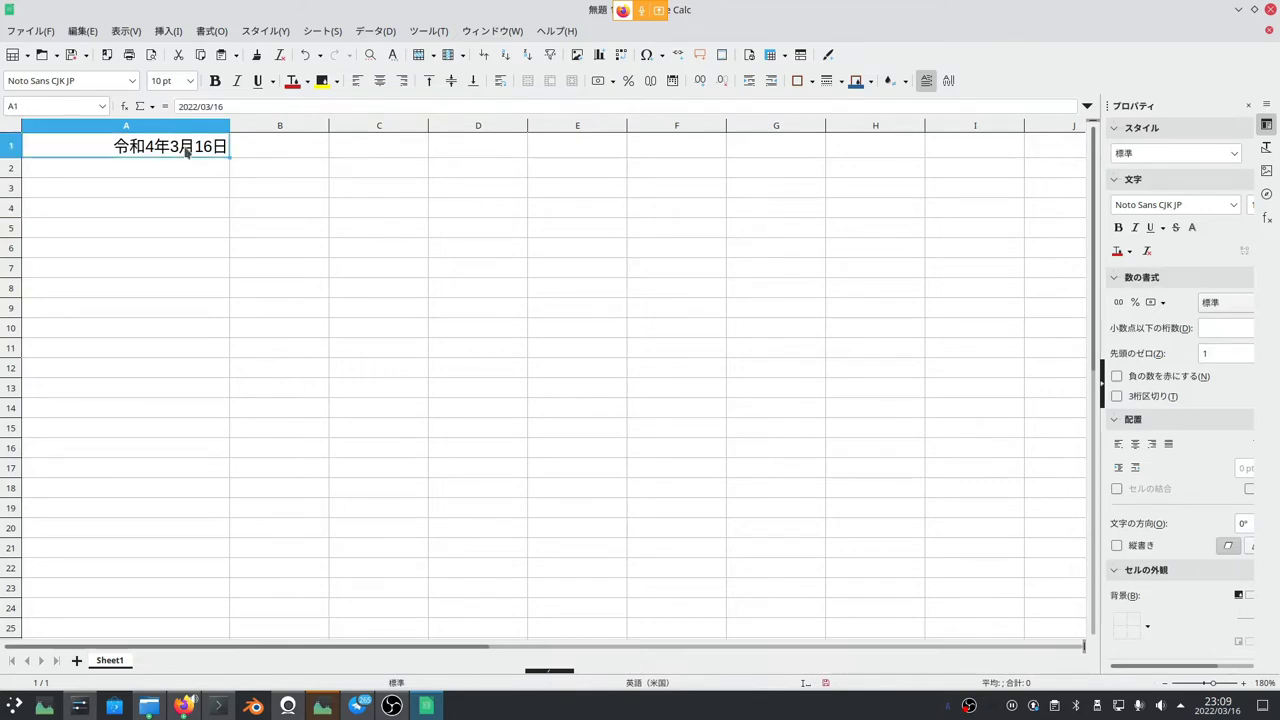
right_click(184, 150)
left_click(294, 365)
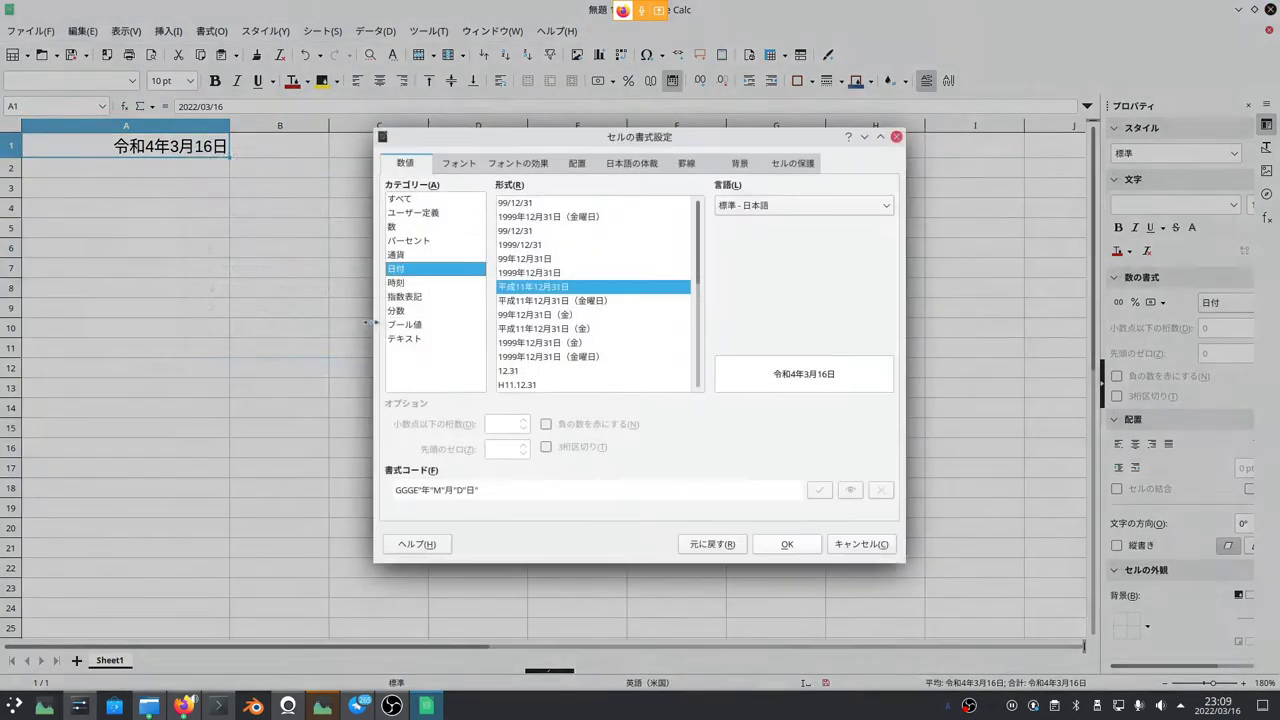
left_click(417, 199)
left_click(787, 541)
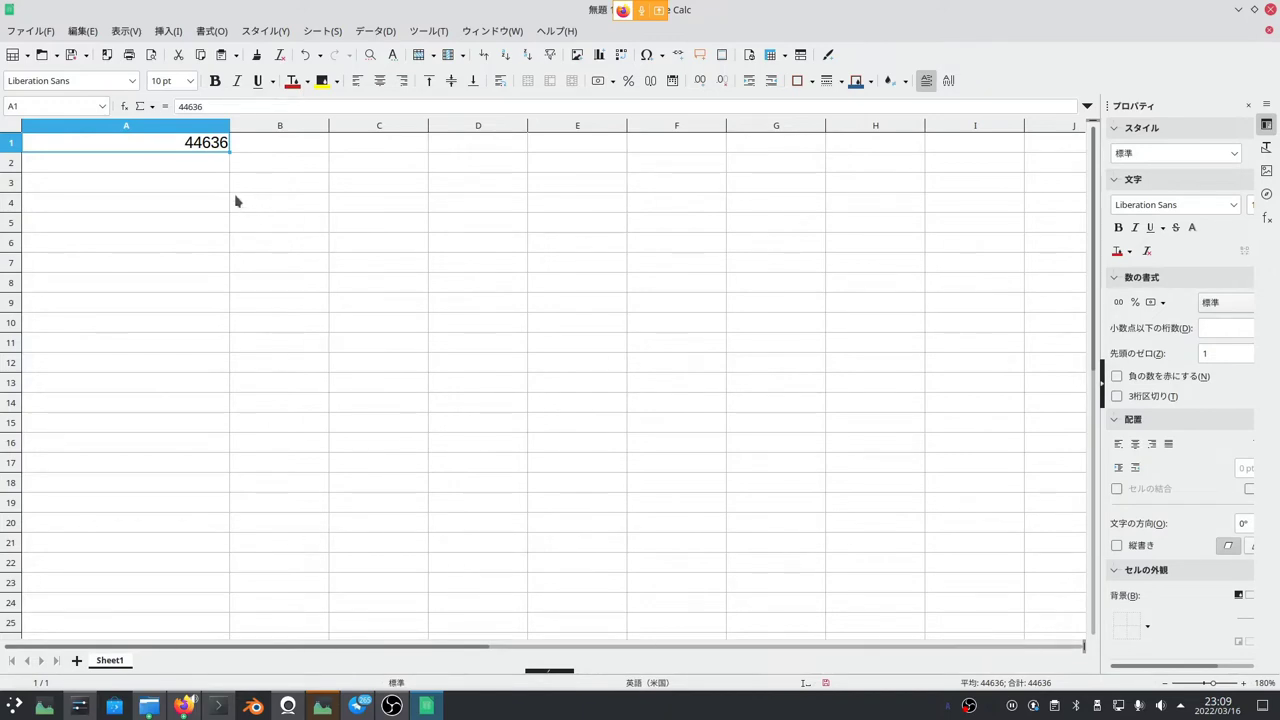
Step: Format cell A1 as a date with time, using the 1999/12/31 13:37 style
right_click(209, 148)
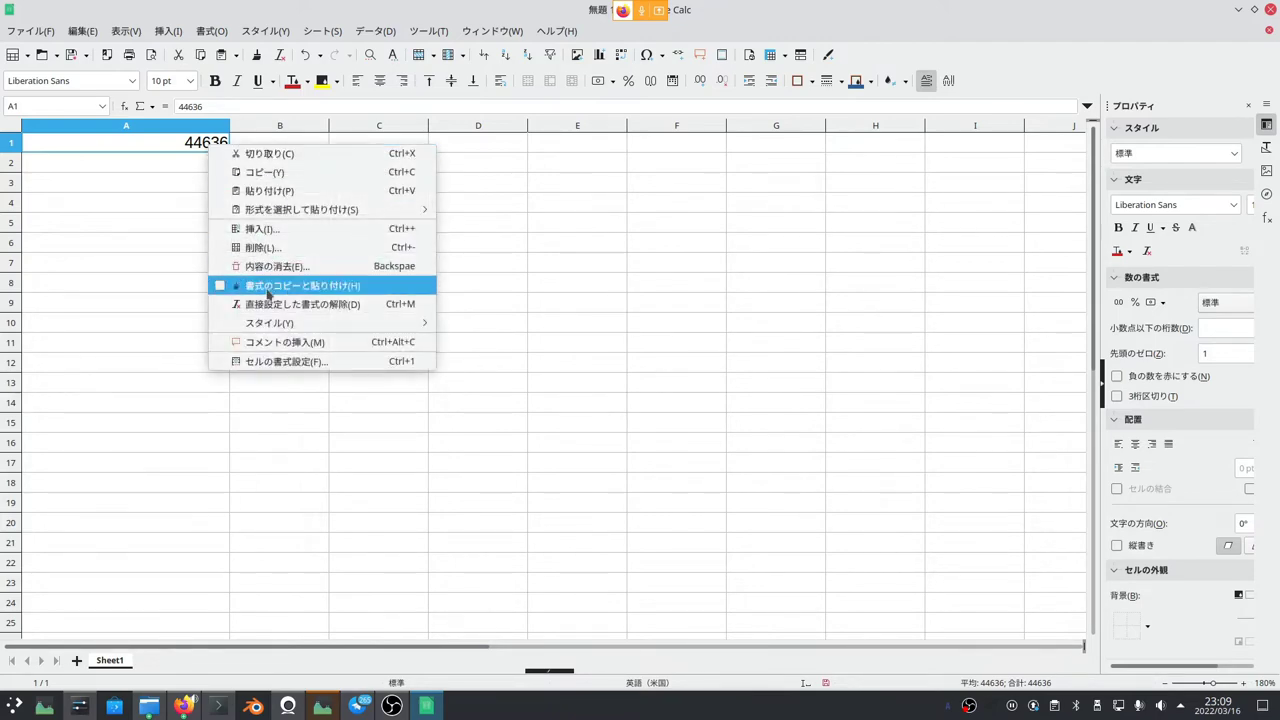
left_click(276, 362)
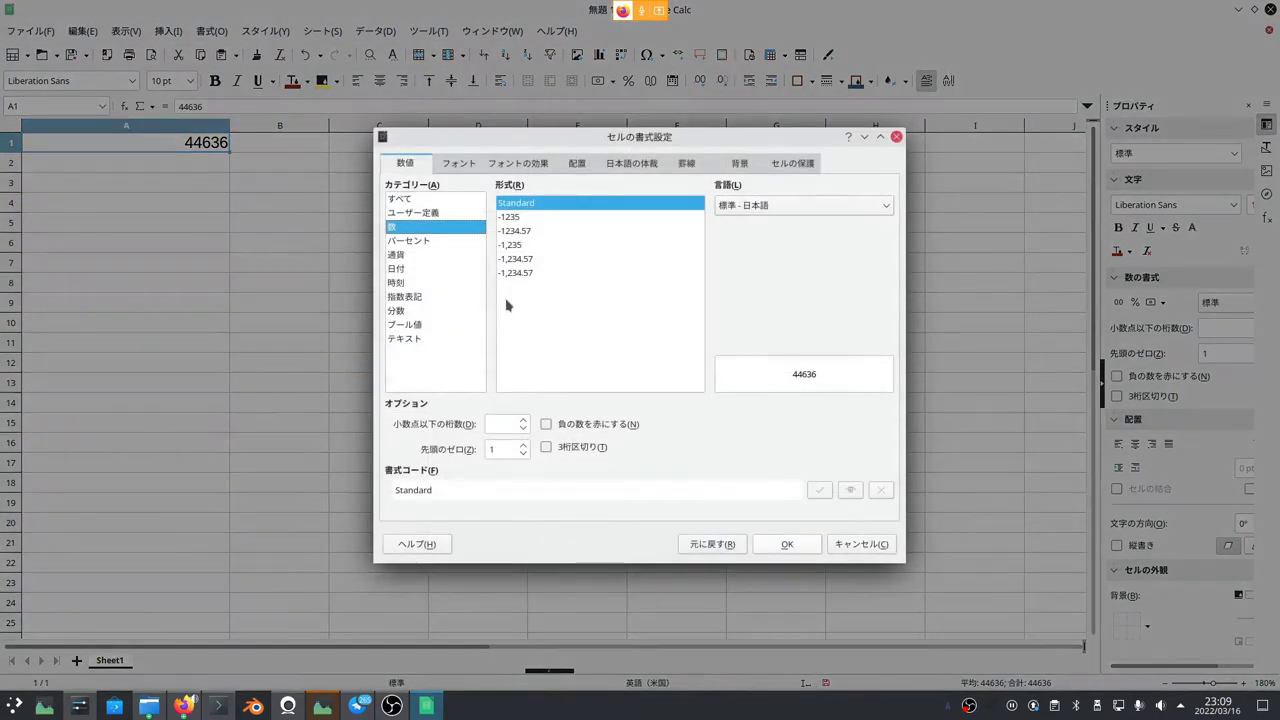
left_click(408, 268)
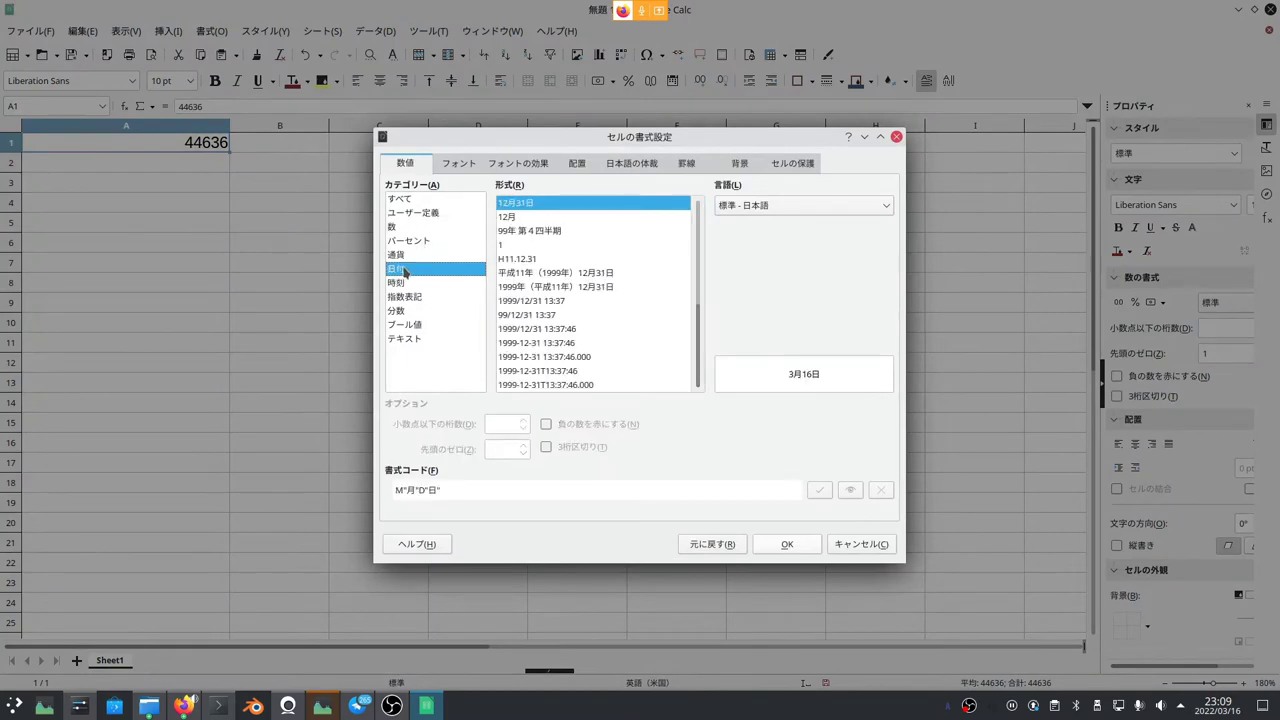
left_click(550, 304)
left_click(785, 545)
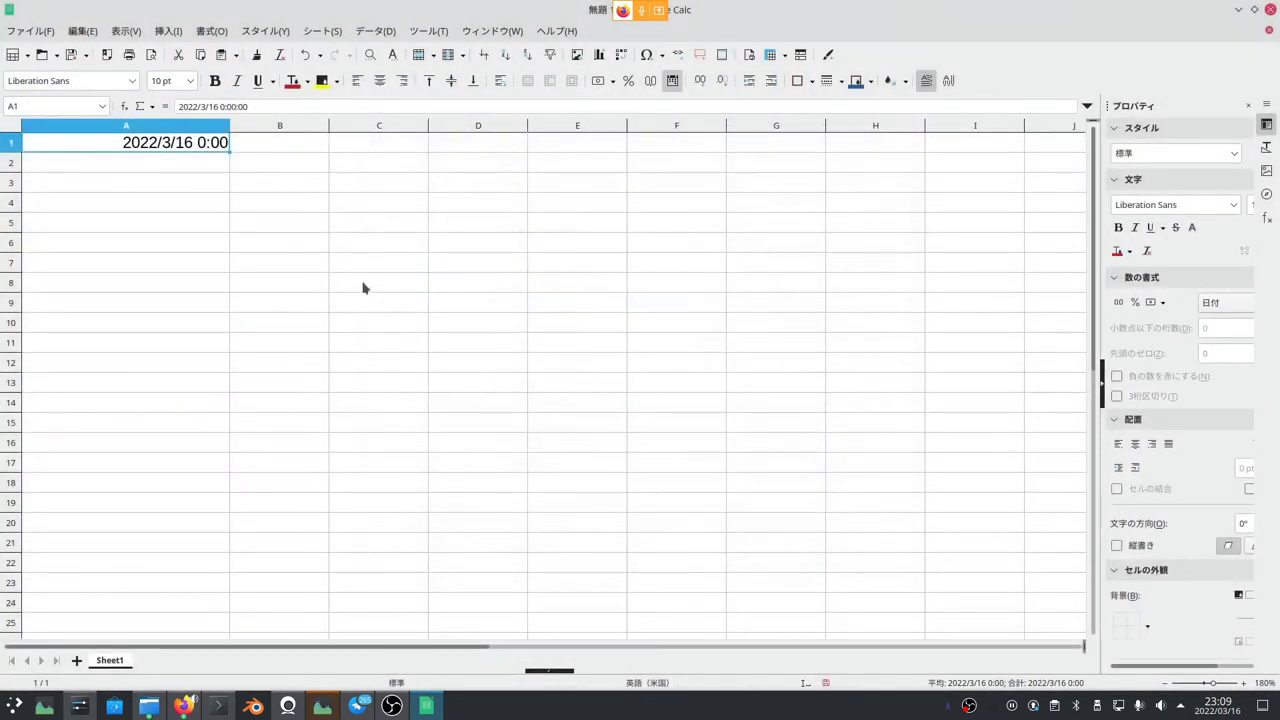
Step: Enter the Japanese era date 令和4年3月16日 as text in cell A3
left_click(167, 185)
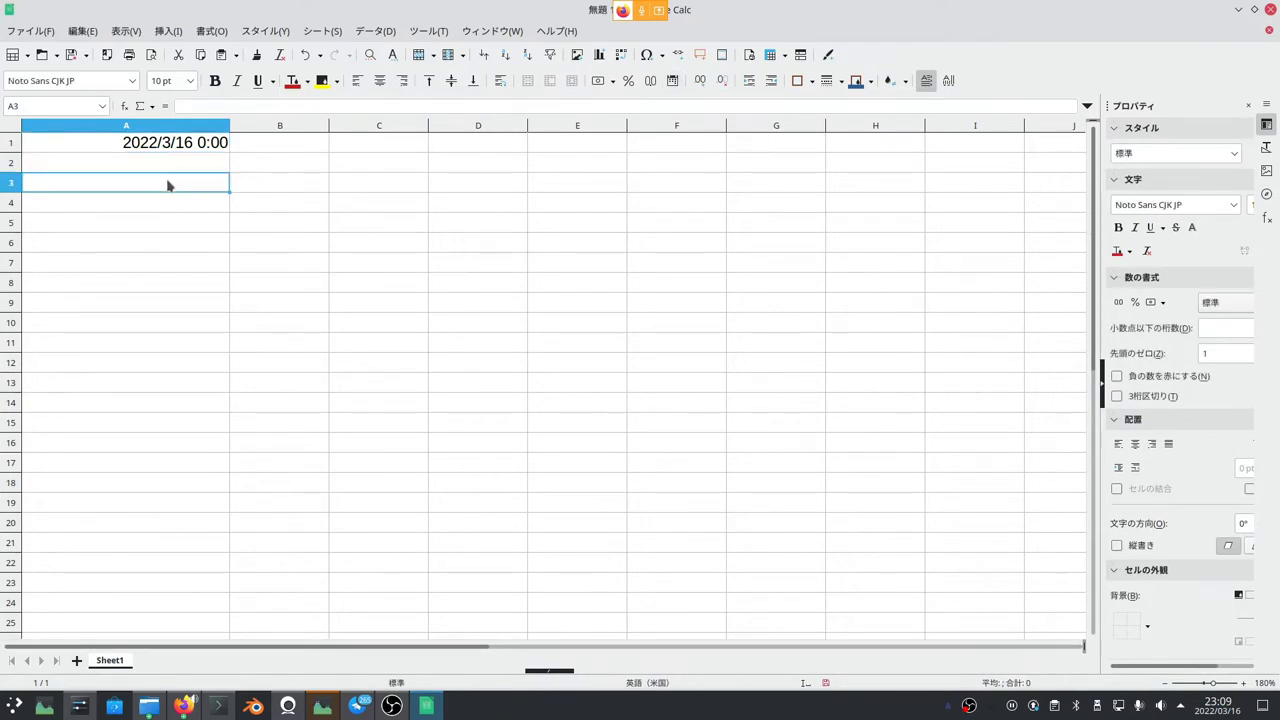
type("reiwa")
key("space")
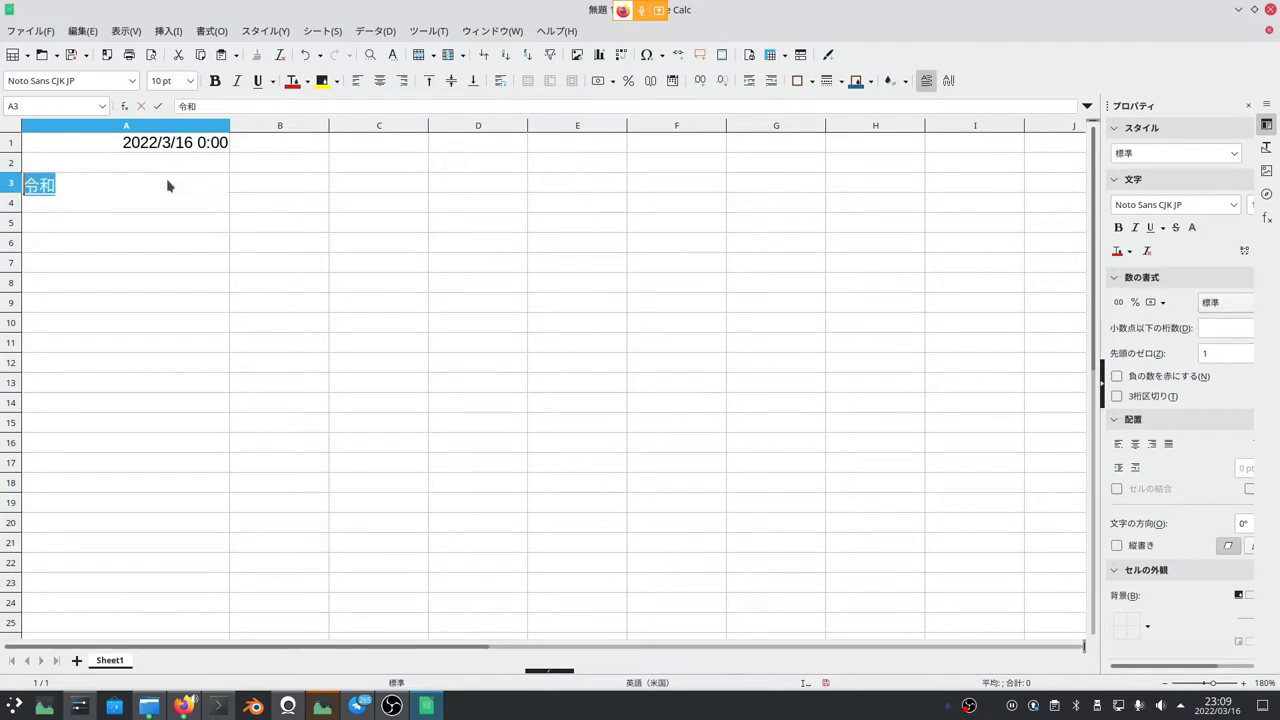
type("4nen")
key("space")
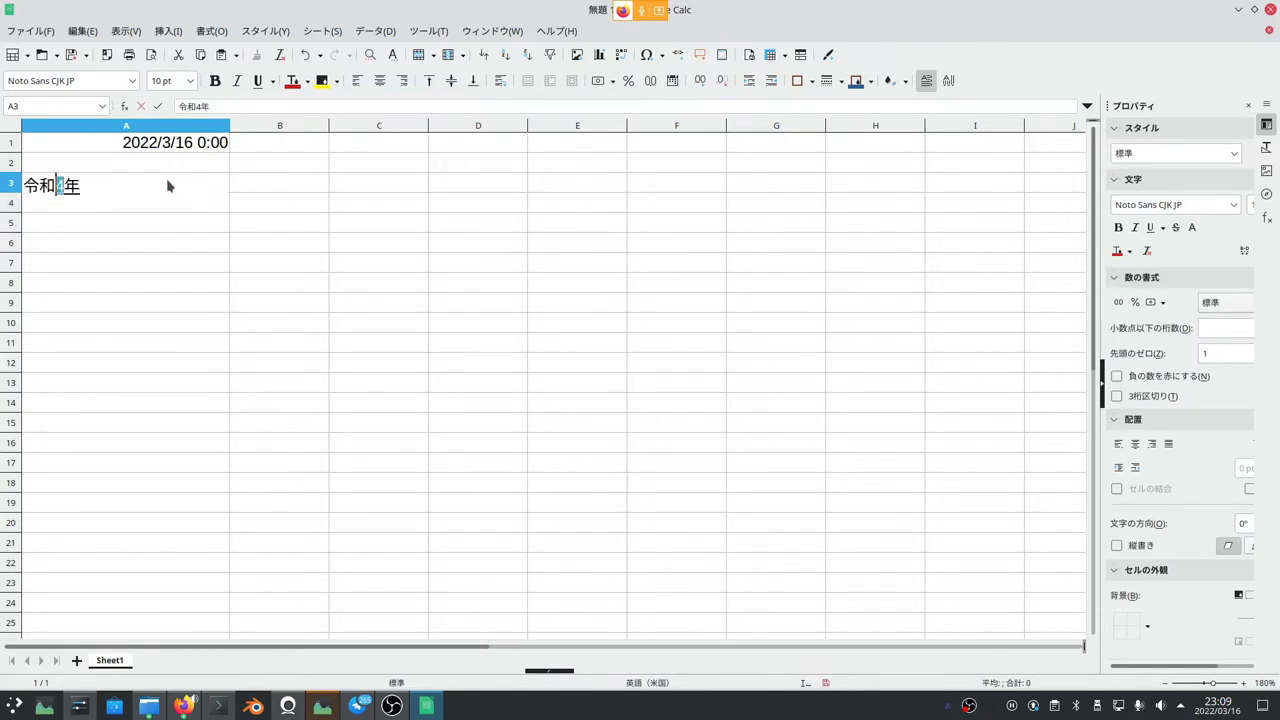
type("3gatu16niti")
key("space")
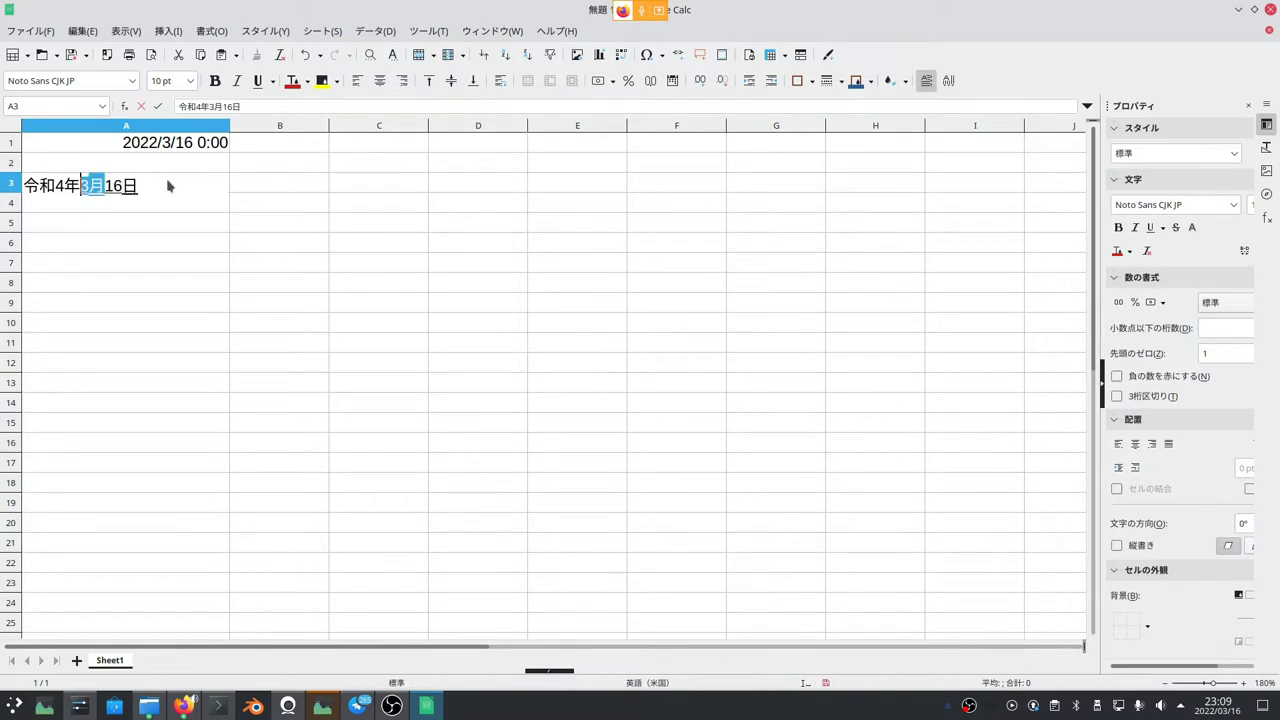
key("Return")
key("Return")
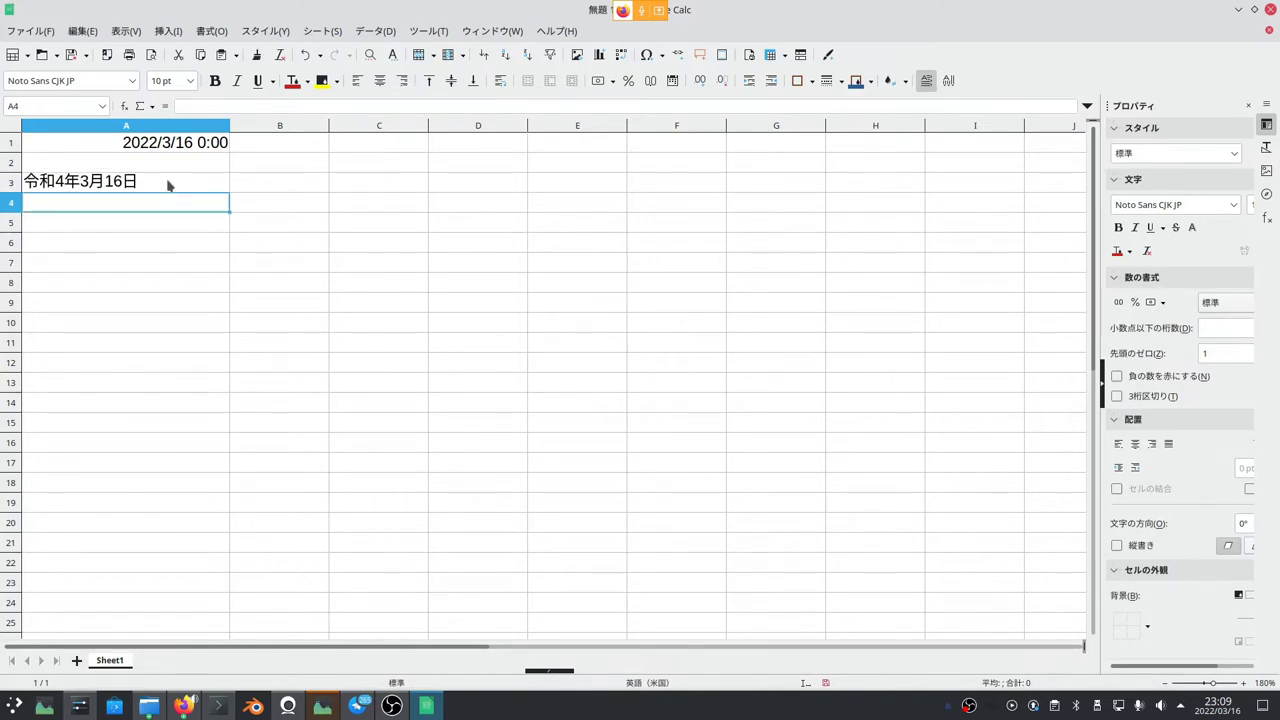
Step: Apply the 1999/12/31 date format to the Japanese era date in cell A3
left_click(168, 185)
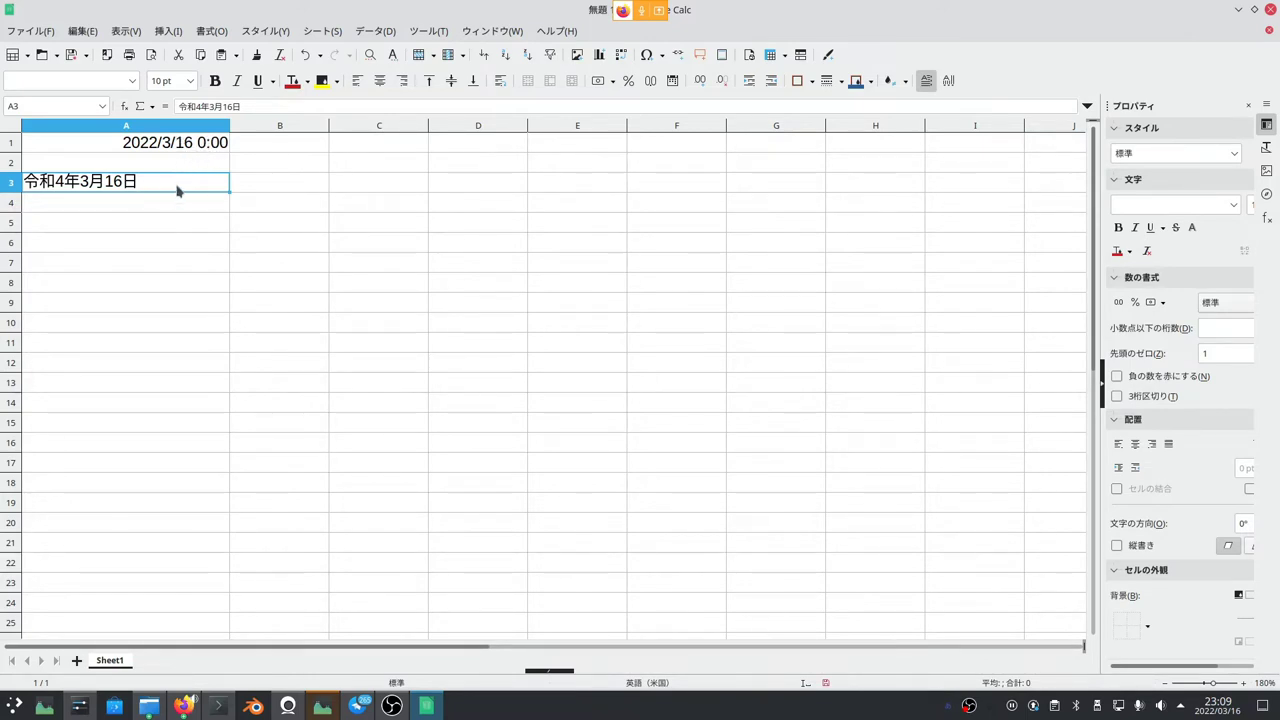
right_click(177, 190)
left_click(234, 425)
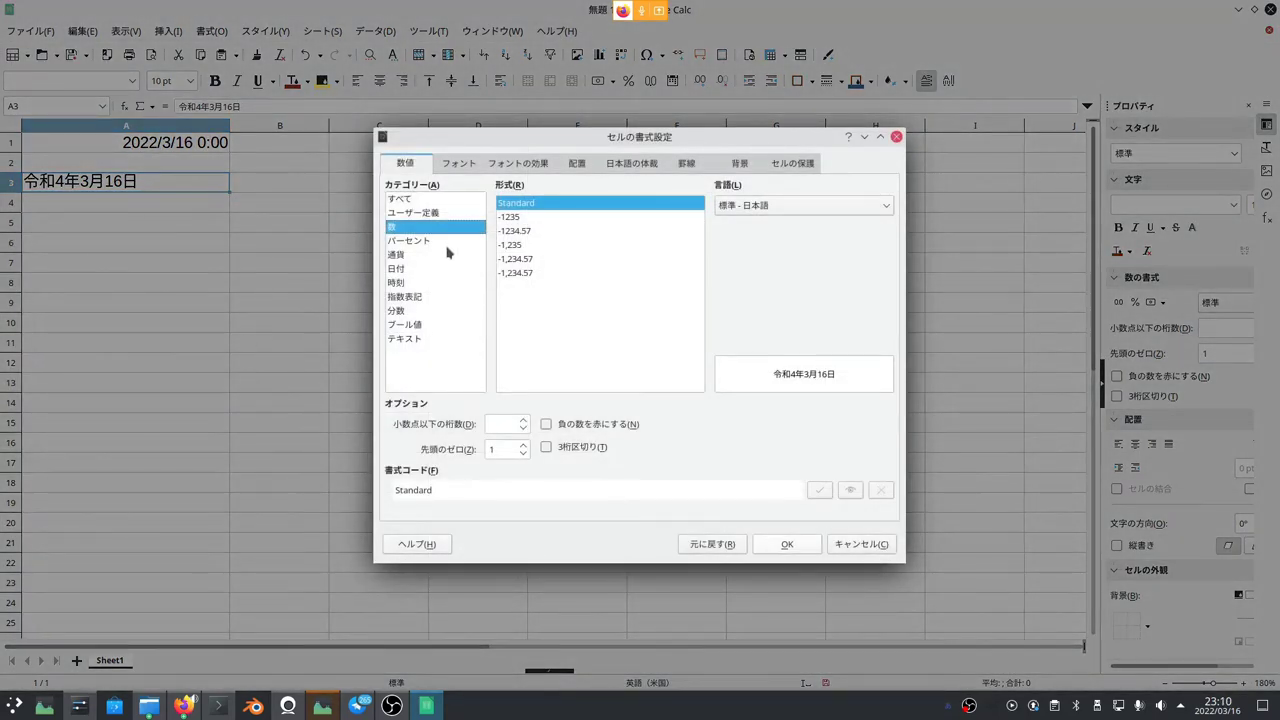
left_click(419, 340)
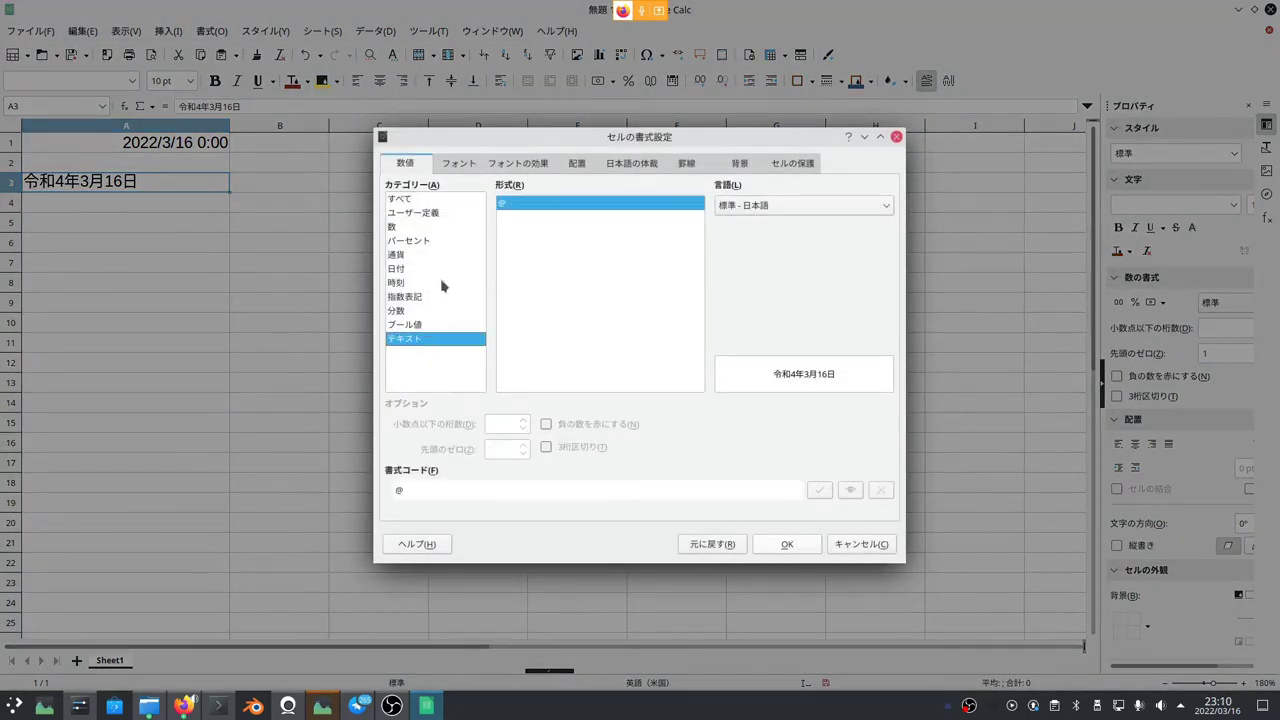
left_click(428, 242)
left_click(400, 268)
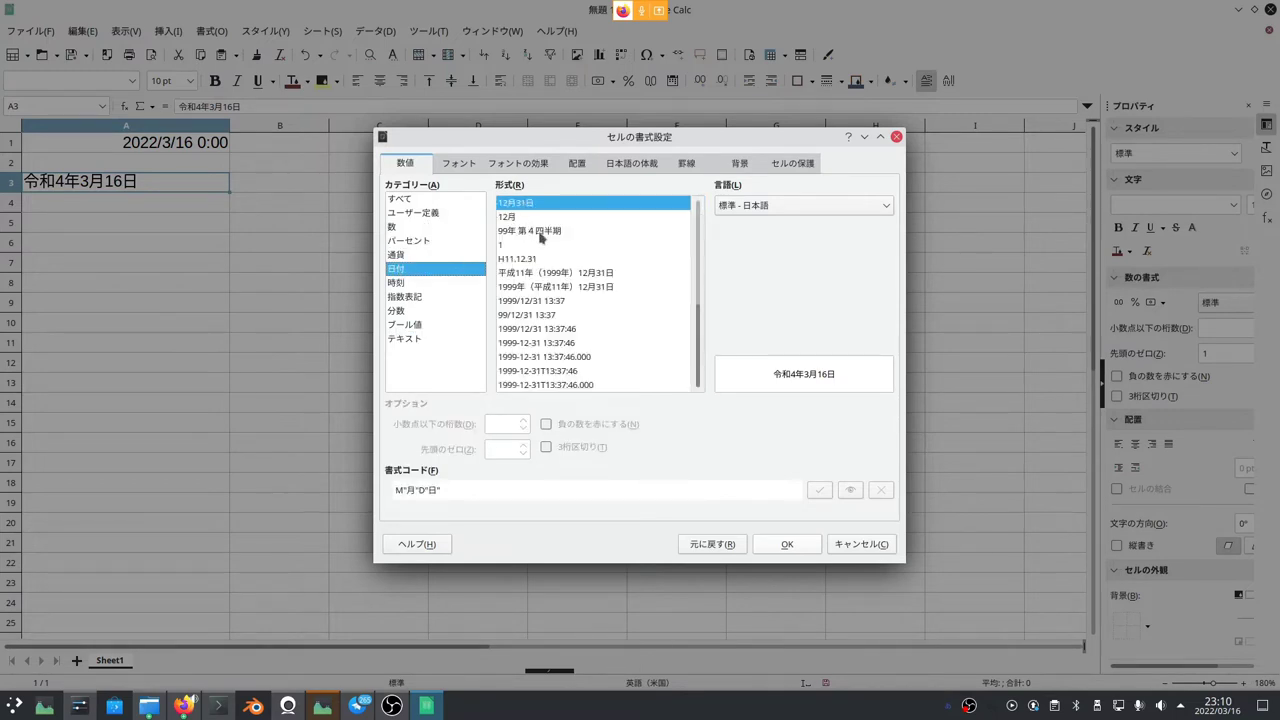
scroll(545, 300, "up", 5)
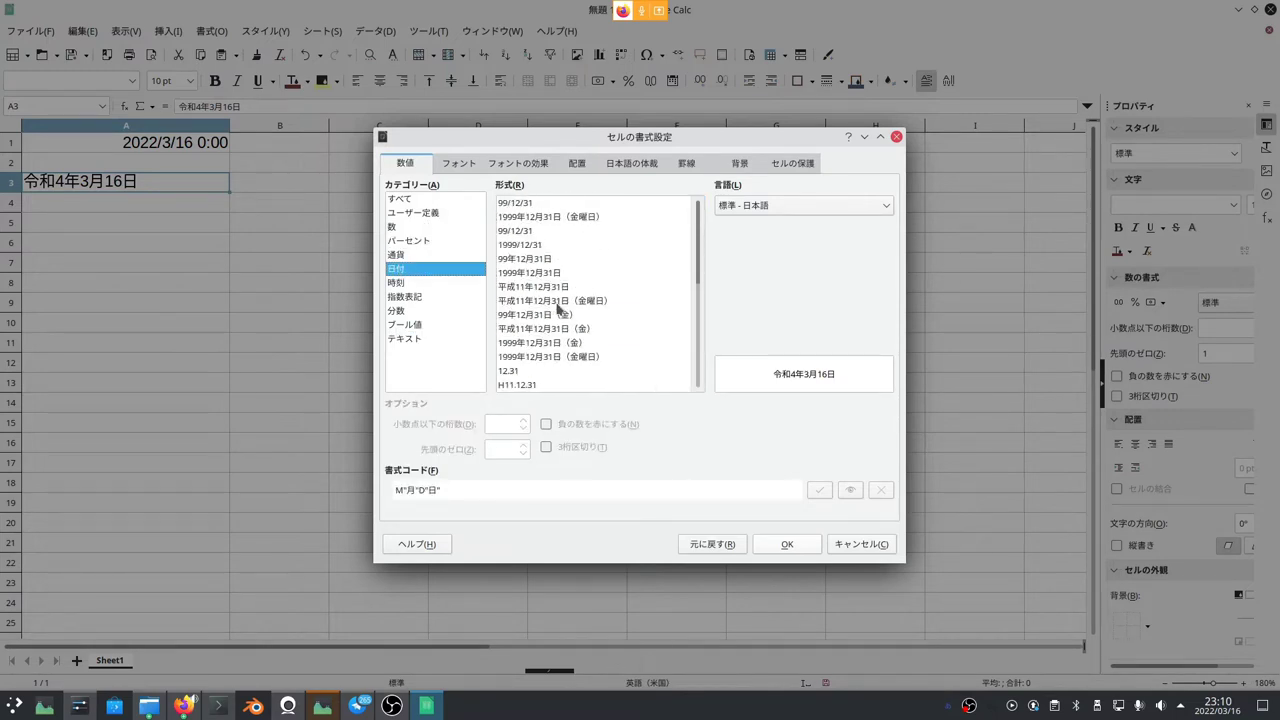
left_click(541, 249)
left_click(797, 546)
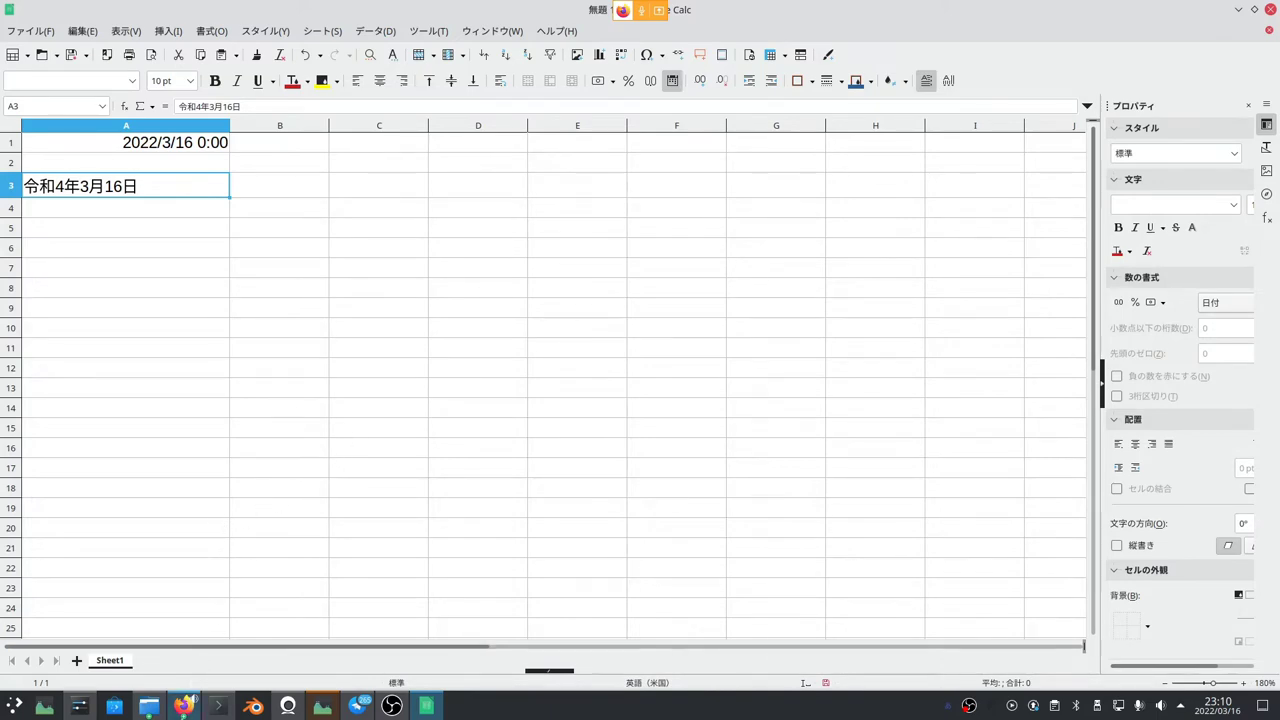
Step: Switch to Firefox and search the web for "libreoffice 和暦" in a new tab
mouse_move(184, 706)
left_click(180, 700)
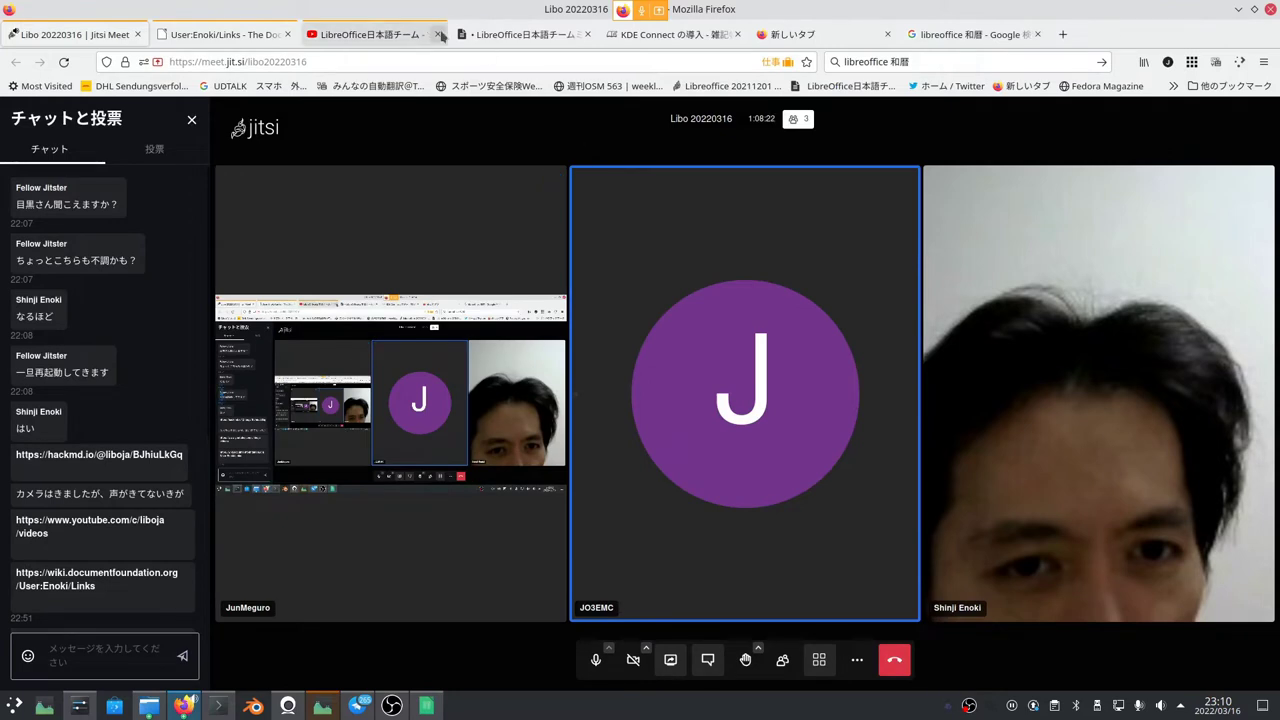
left_click(1064, 35)
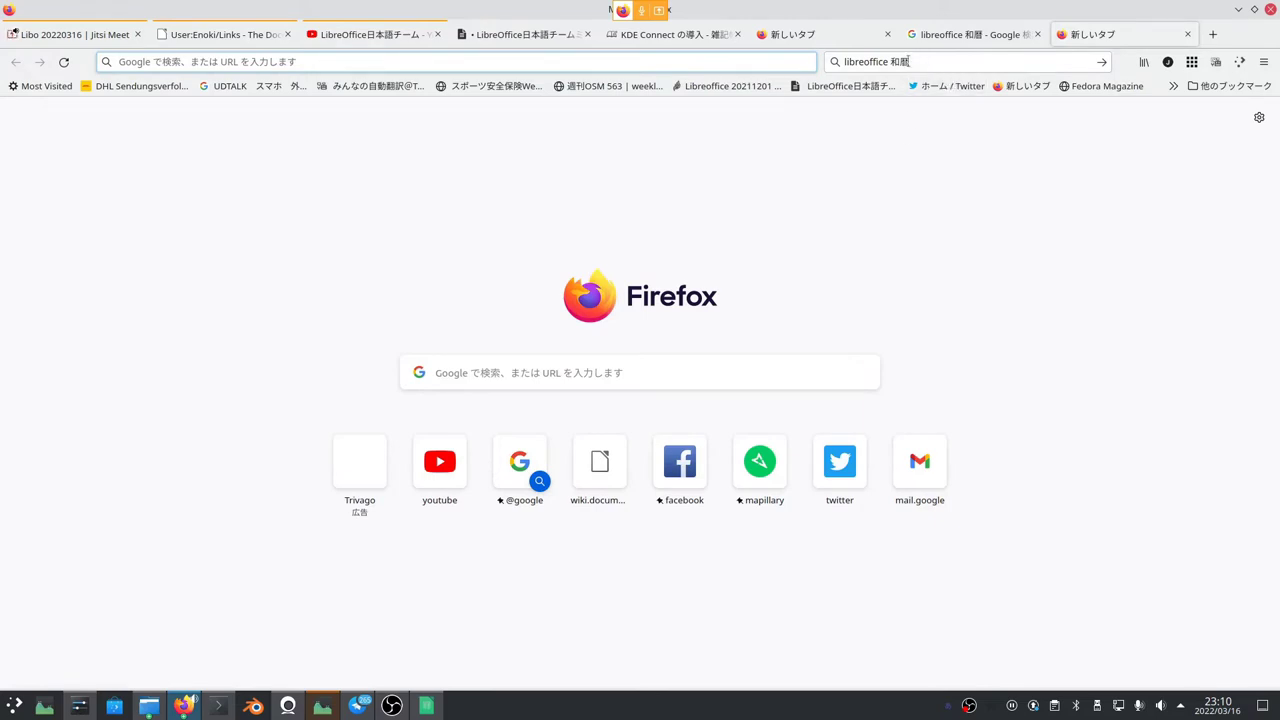
left_click(930, 62)
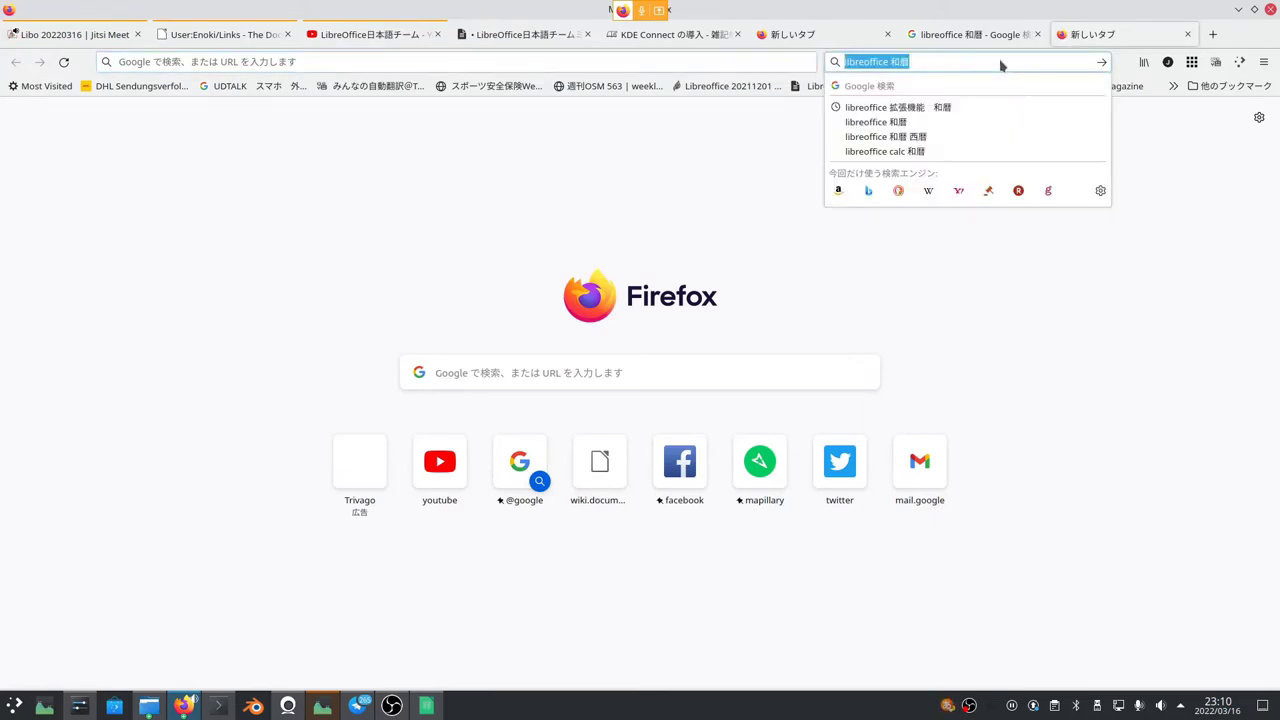
key("Return")
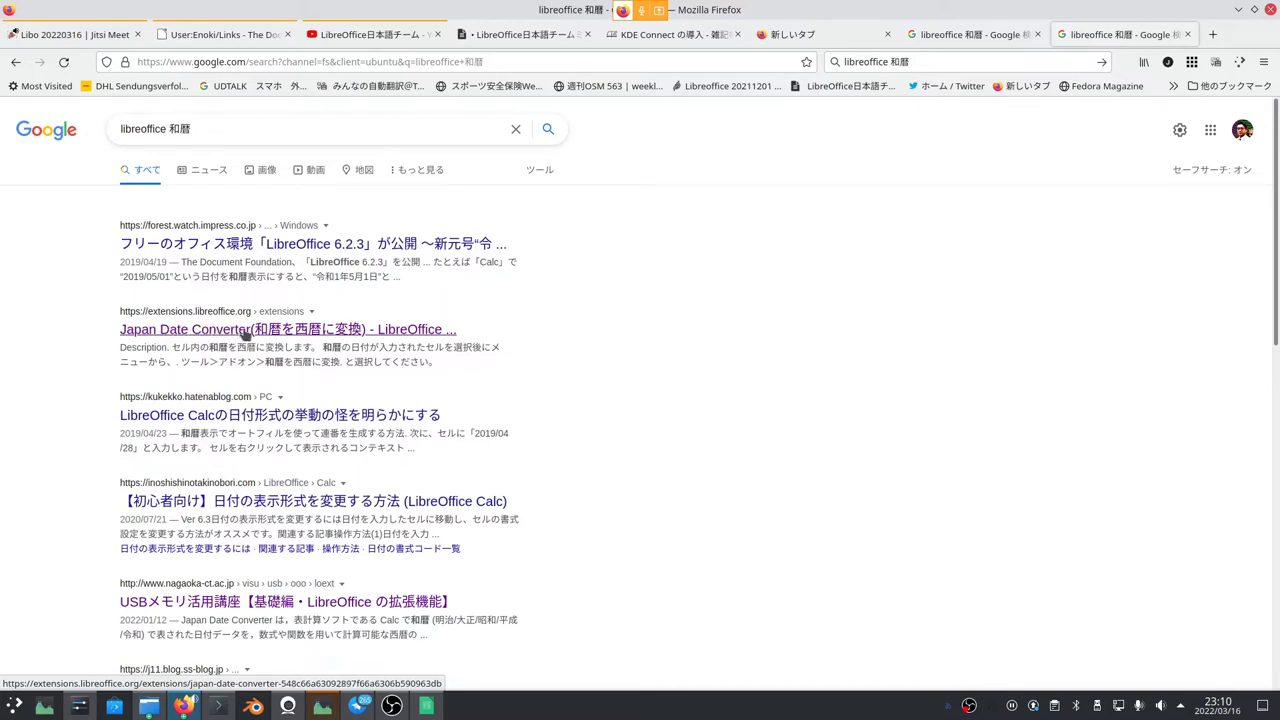
Step: Open the Japan Date Converter(和暦を西暦に変換) extension page from the search results and download release 1.3.1
left_click(243, 331)
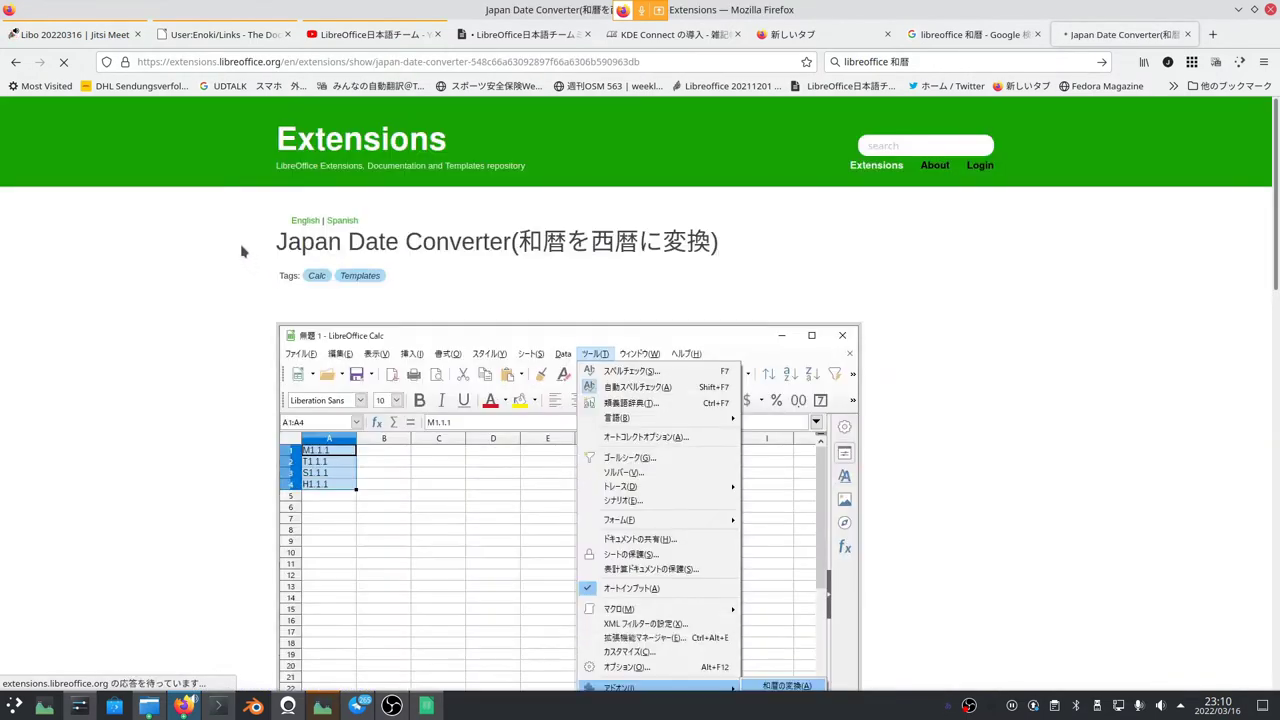
scroll(179, 300, "down", 2)
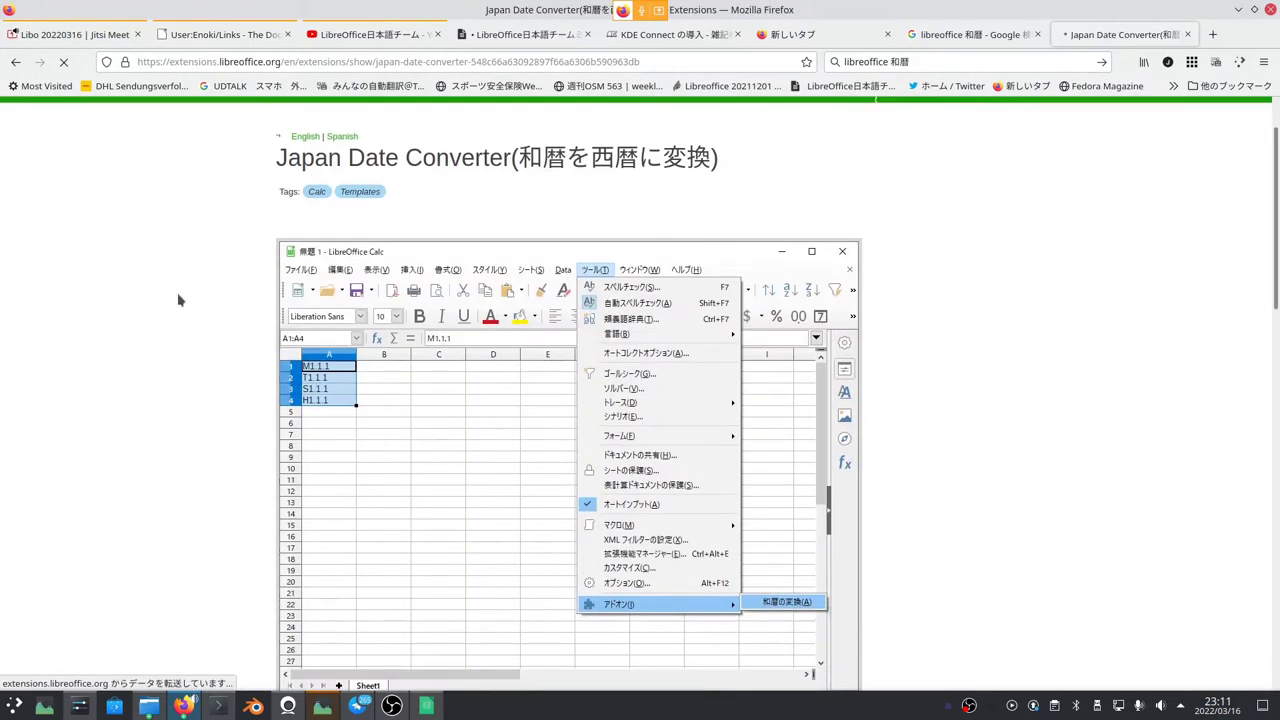
scroll(179, 300, "down", 6)
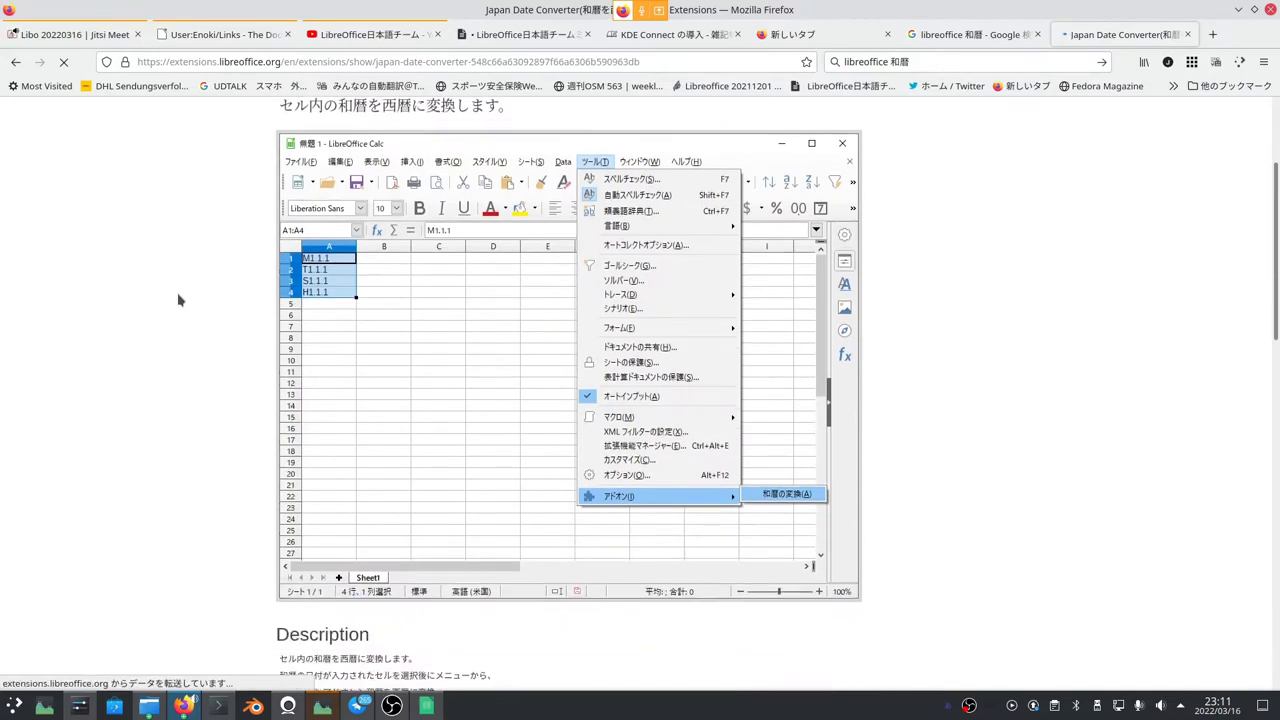
scroll(179, 300, "down", 8)
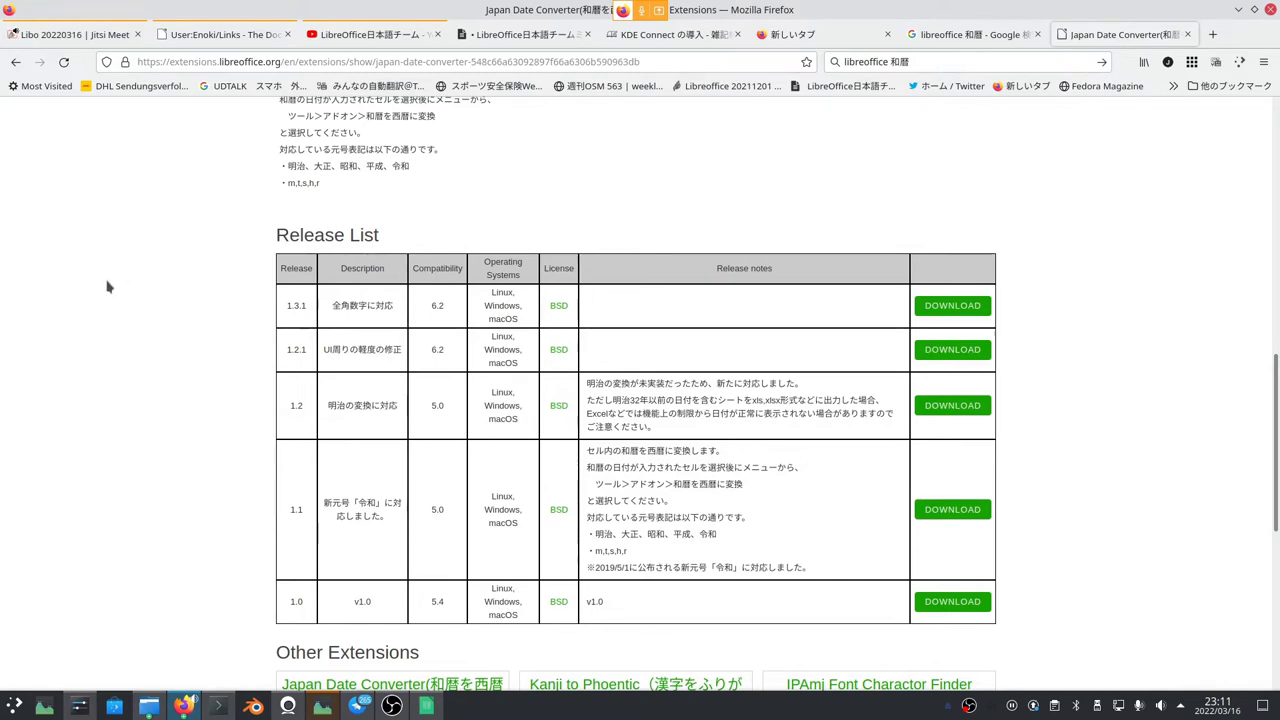
scroll(120, 290, "up", 10)
scroll(126, 293, "down", 6)
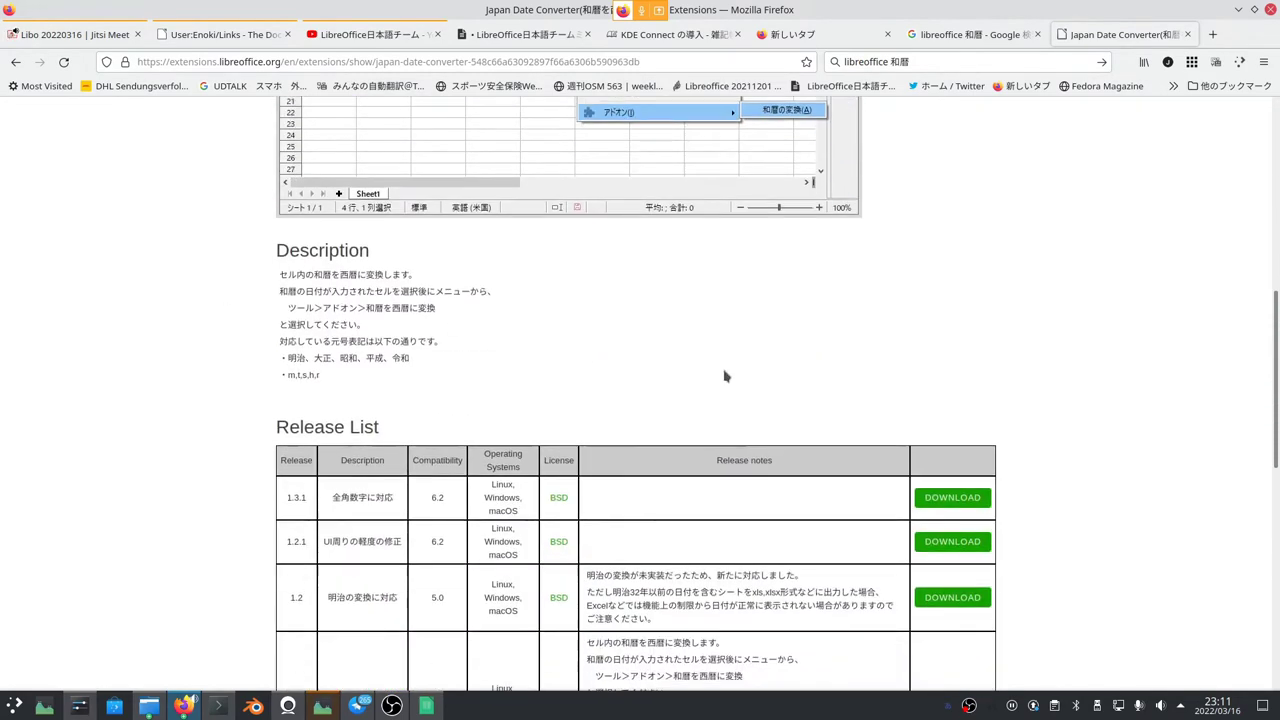
left_click(966, 501)
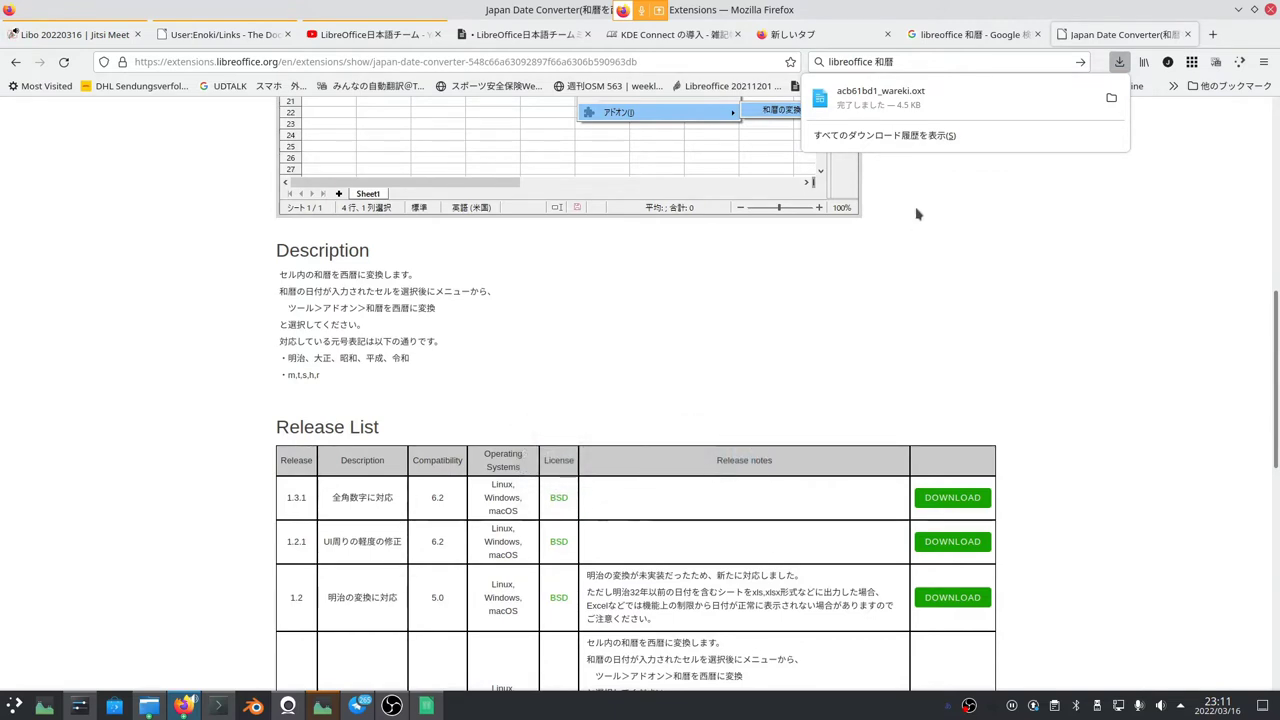
Step: Install the downloaded acb61bd1_wareki.oxt extension in LibreOffice and close the extension manager
left_click(893, 98)
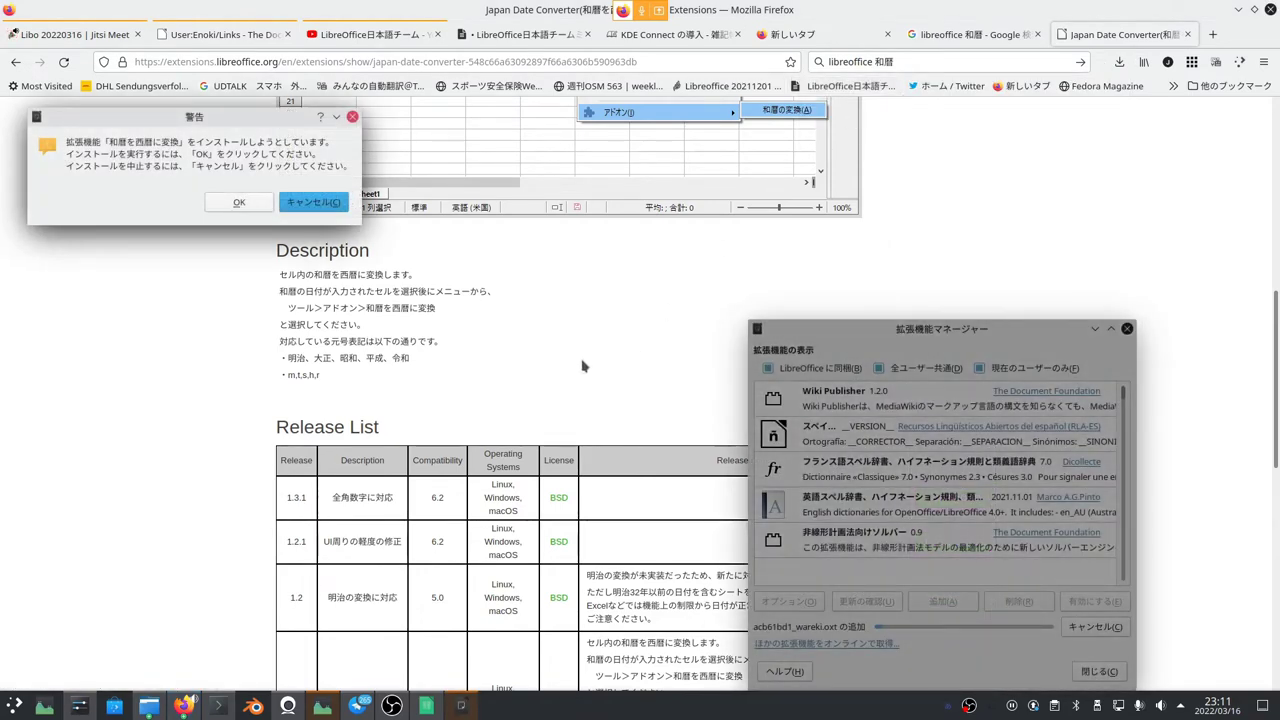
left_click(234, 206)
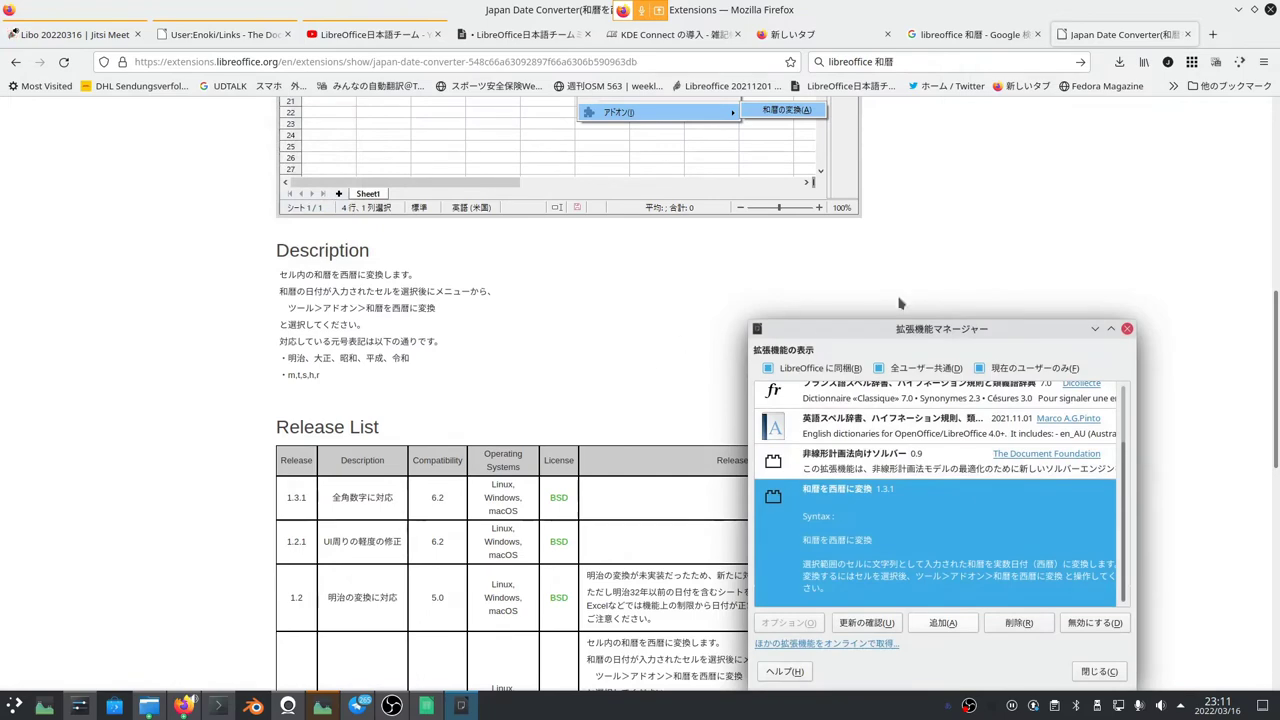
left_click_drag(942, 338, 708, 224)
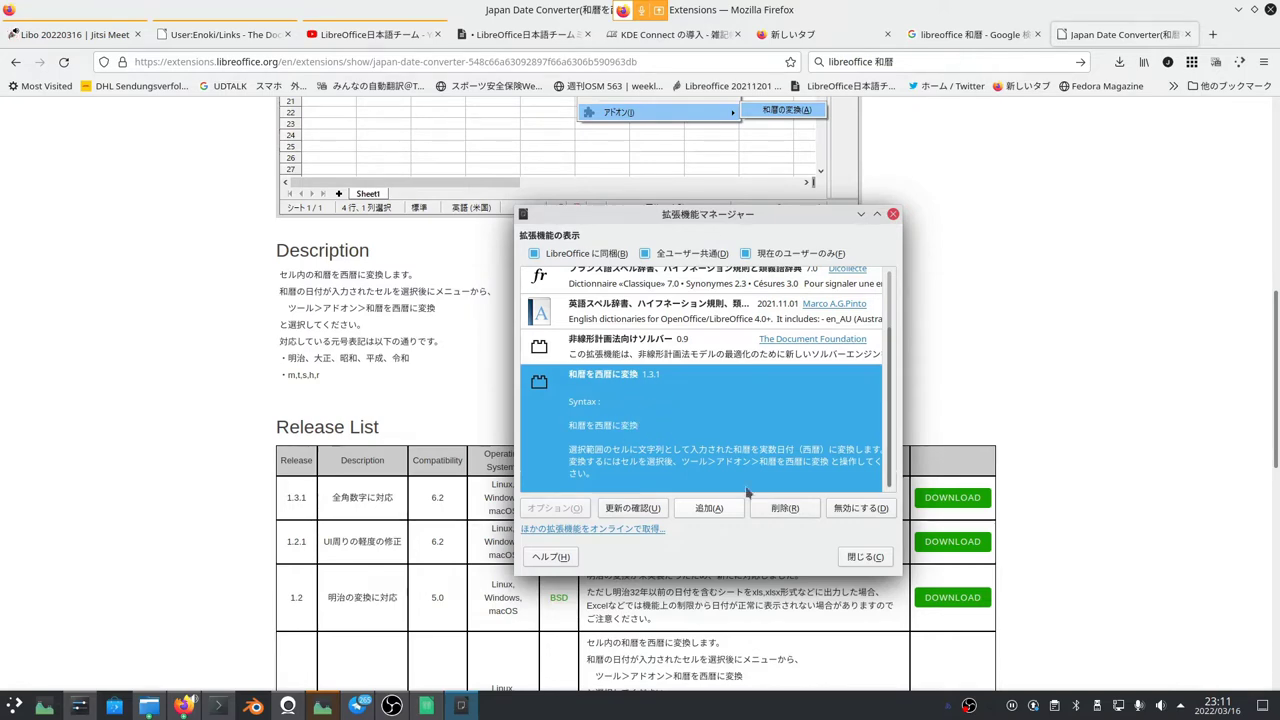
left_click(862, 557)
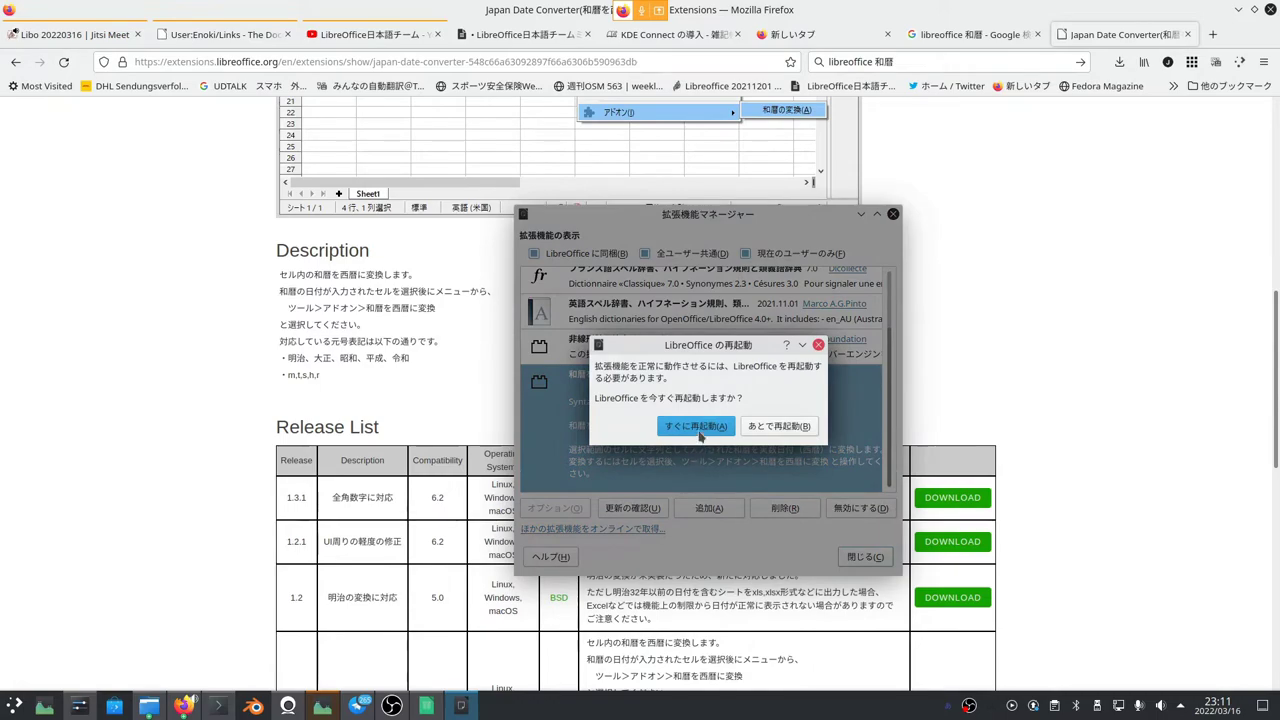
Step: Restart LibreOffice immediately without saving the open document and create a new Calc spreadsheet
left_click(696, 426)
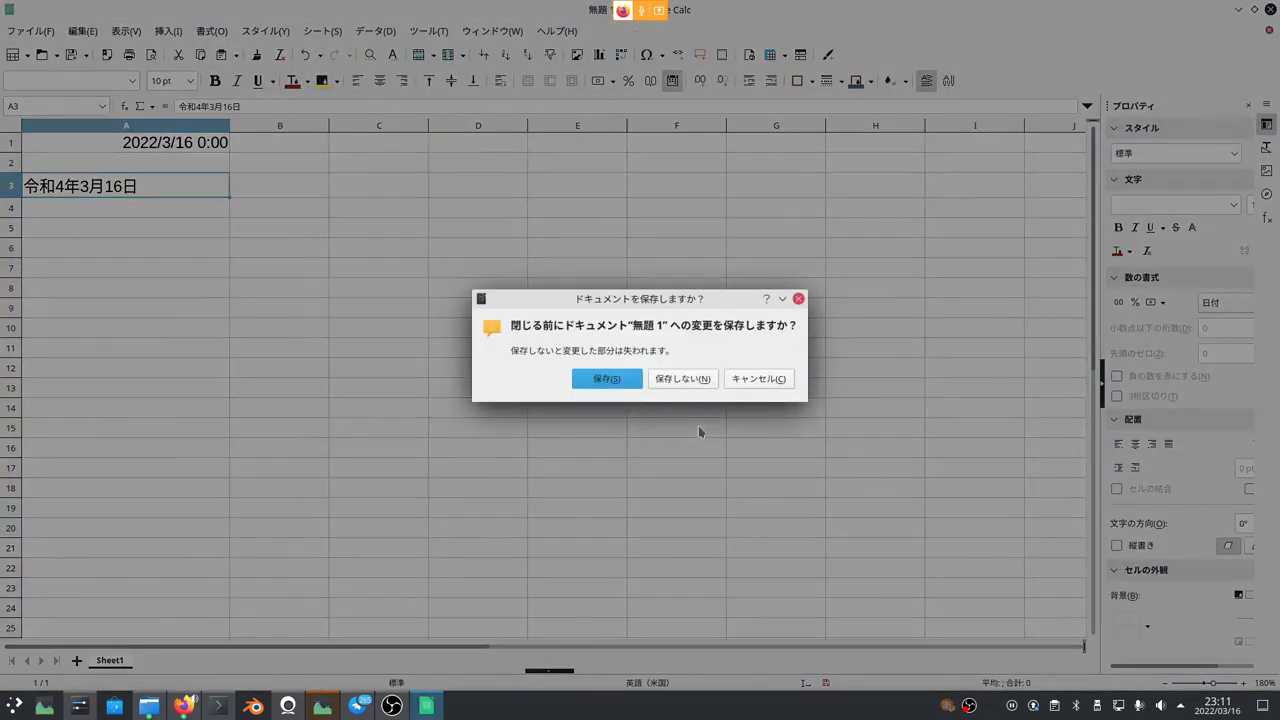
left_click(678, 386)
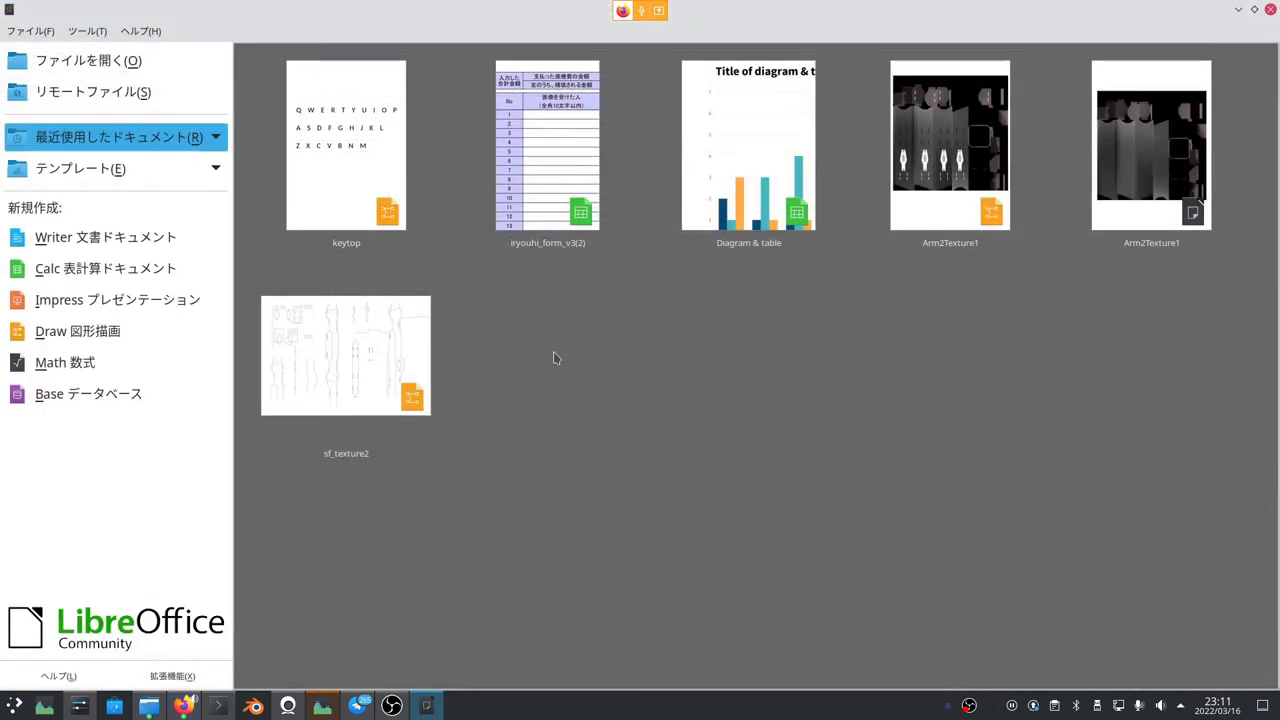
left_click(153, 272)
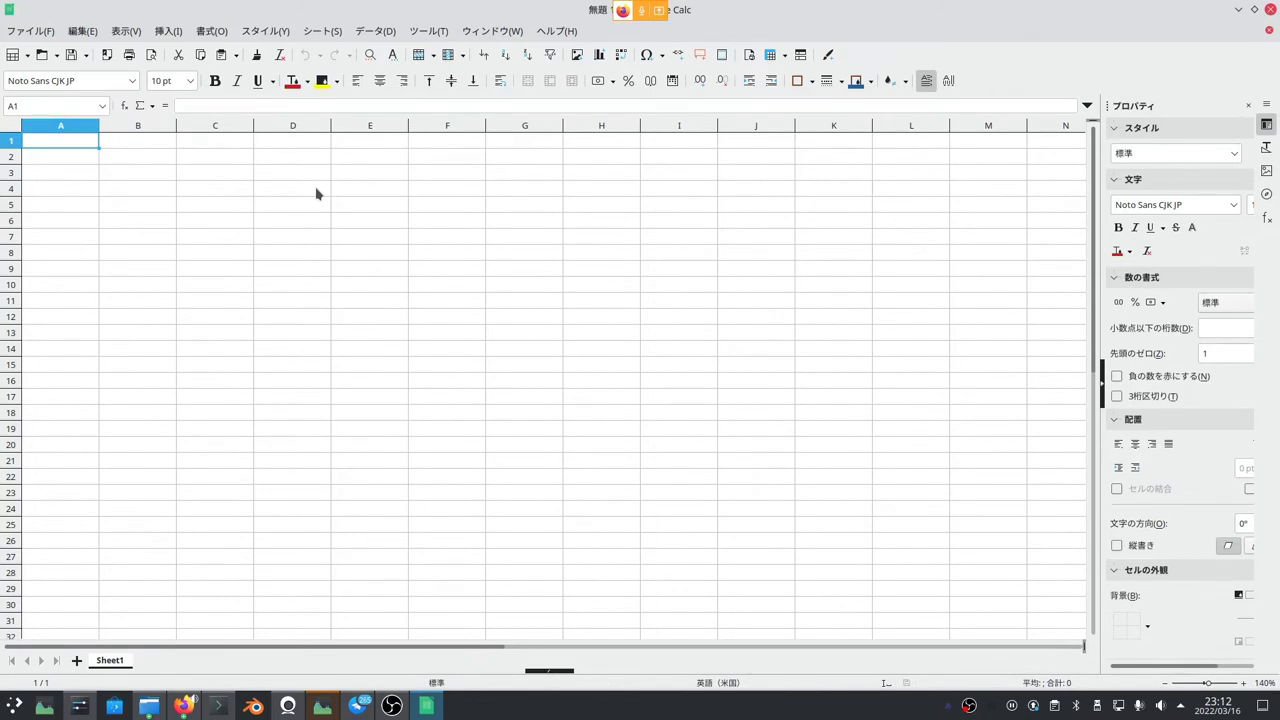
Step: Enter the Japanese era date 令和4年3月16日 in cell A1 of the new spreadsheet
type("rier")
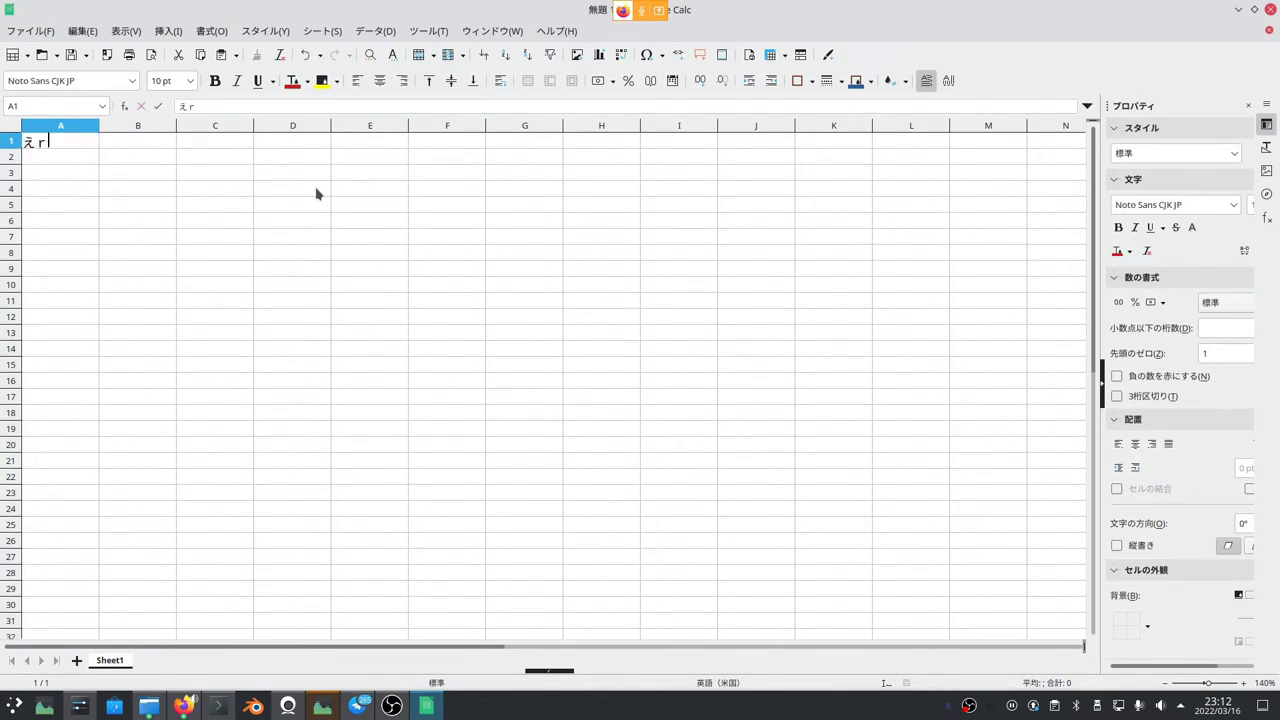
type("eiwa")
key("space")
type("4nen")
key("space")
type("3gatsu")
key("space")
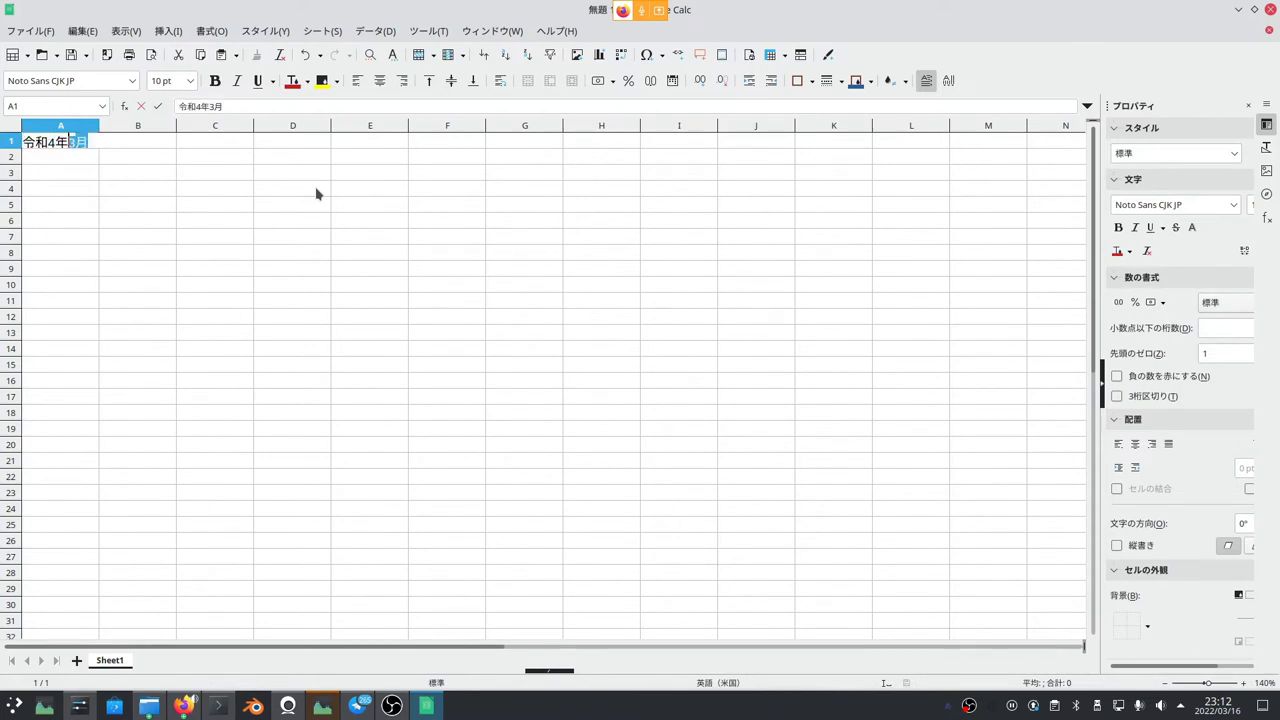
type("16nichi")
key("space")
key("Return")
key("Return")
Step: Convert the era date in cell A1 to a Western date with the 和暦を西暦に変換 add-on
key("Up")
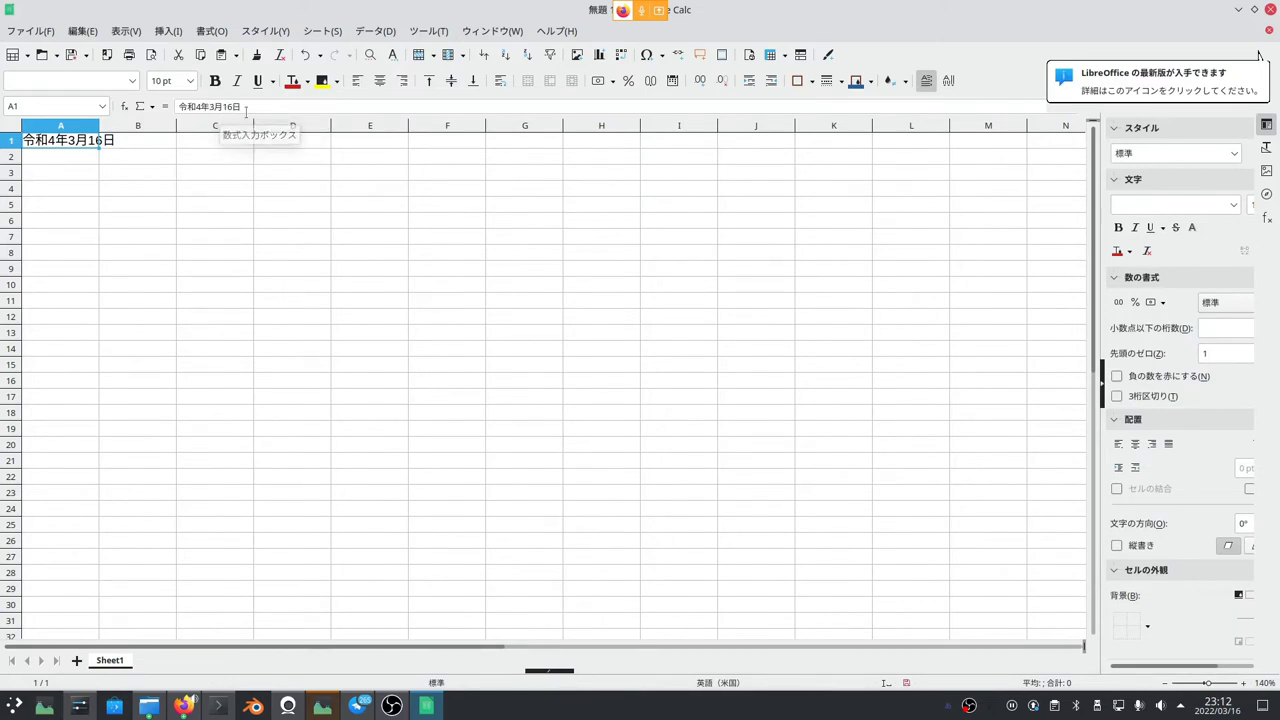
left_click(428, 33)
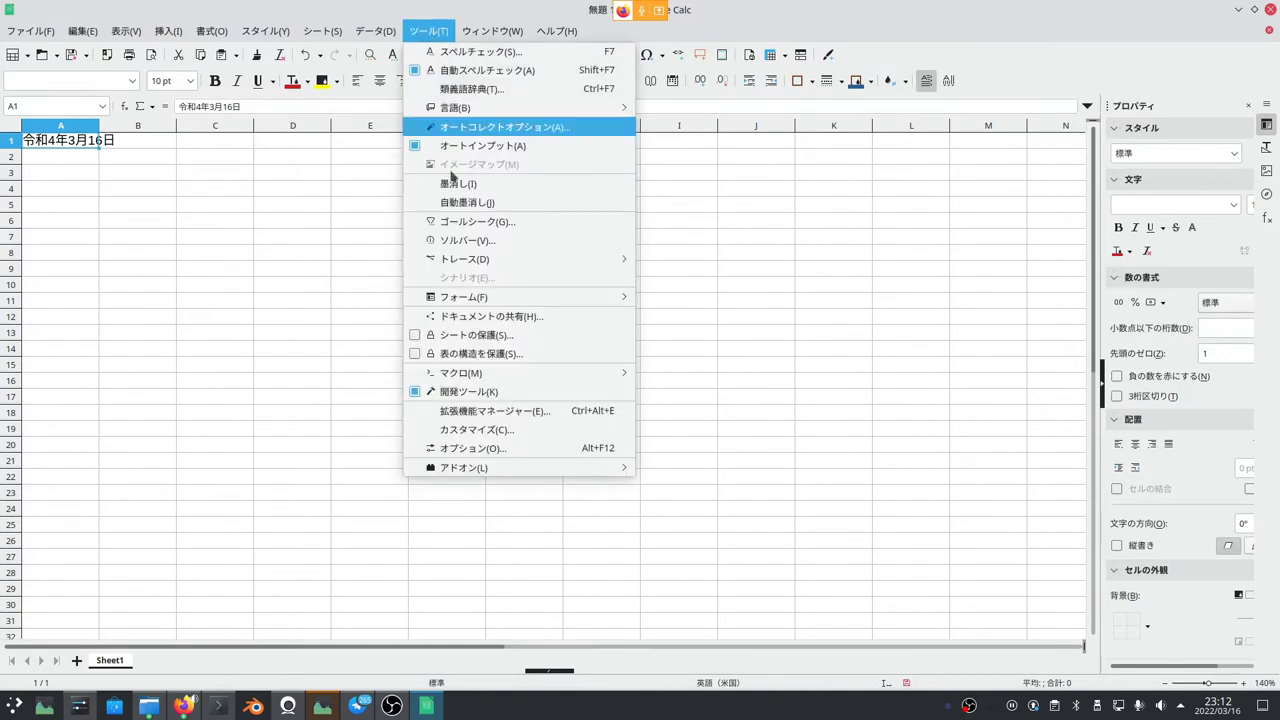
mouse_move(586, 467)
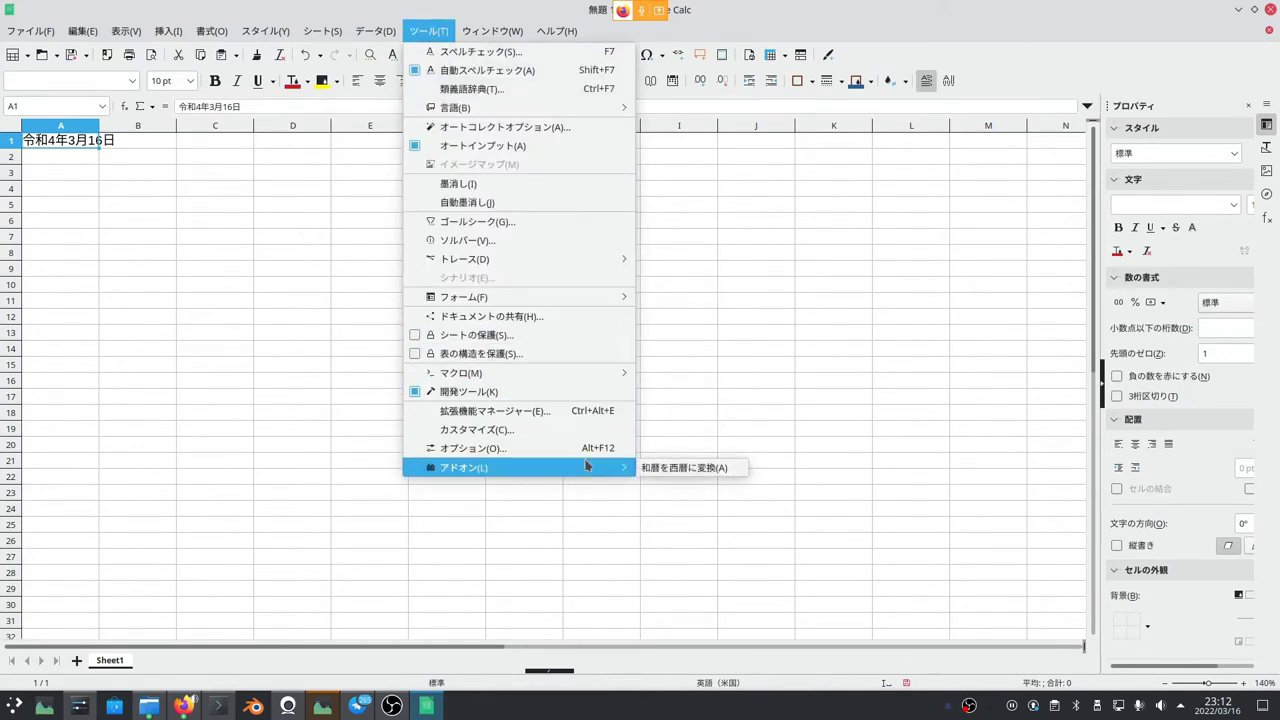
left_click(686, 469)
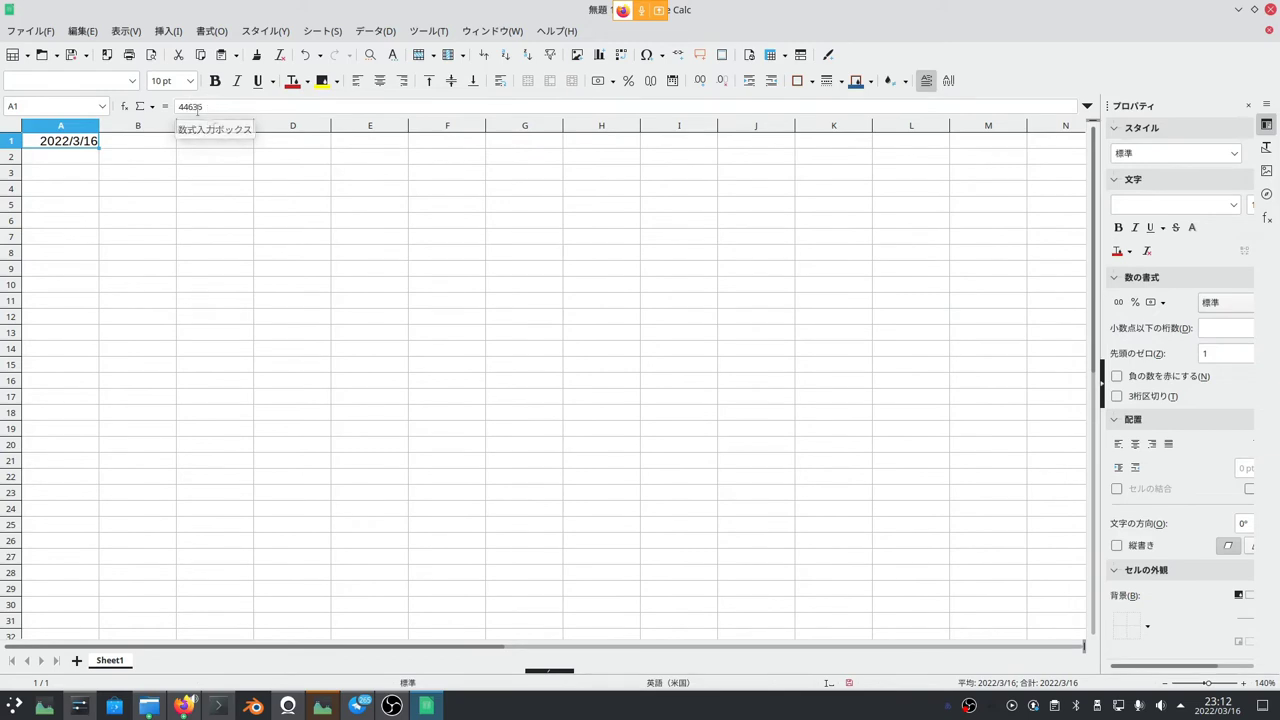
Step: Fill cell A3 with the Japanese era date 令和4年3月17日
left_click(84, 171)
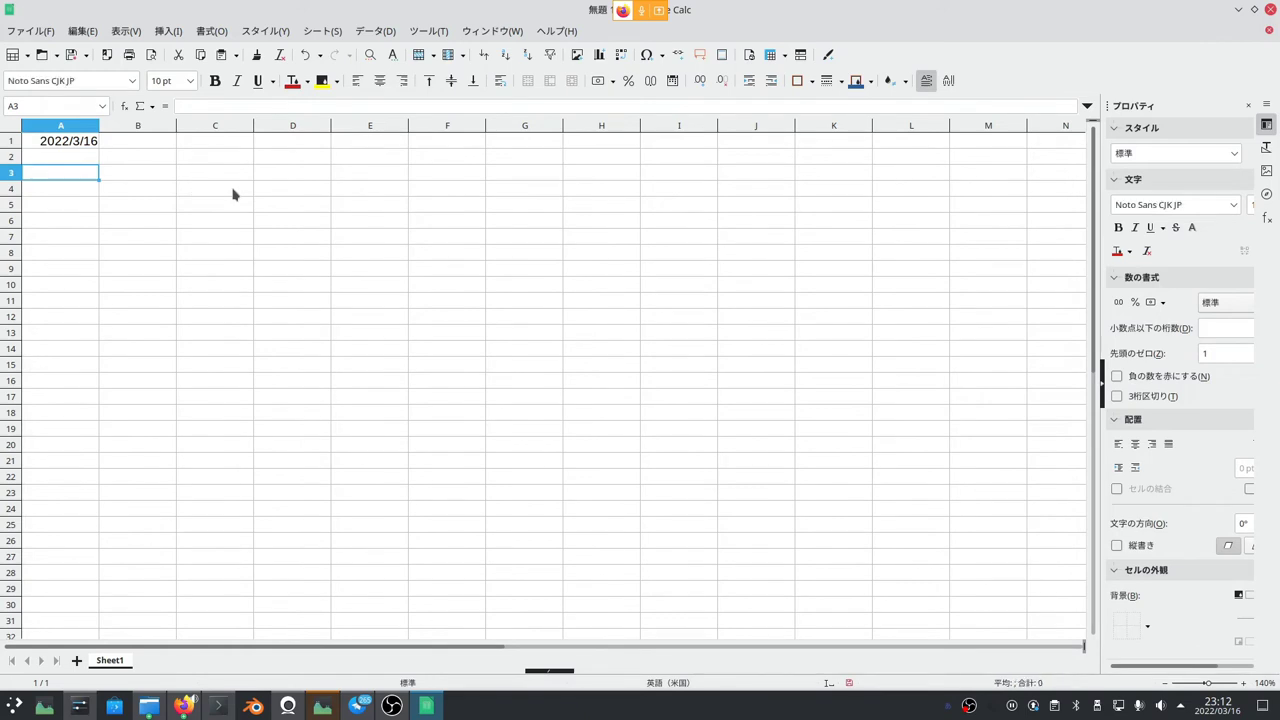
type("れいわ")
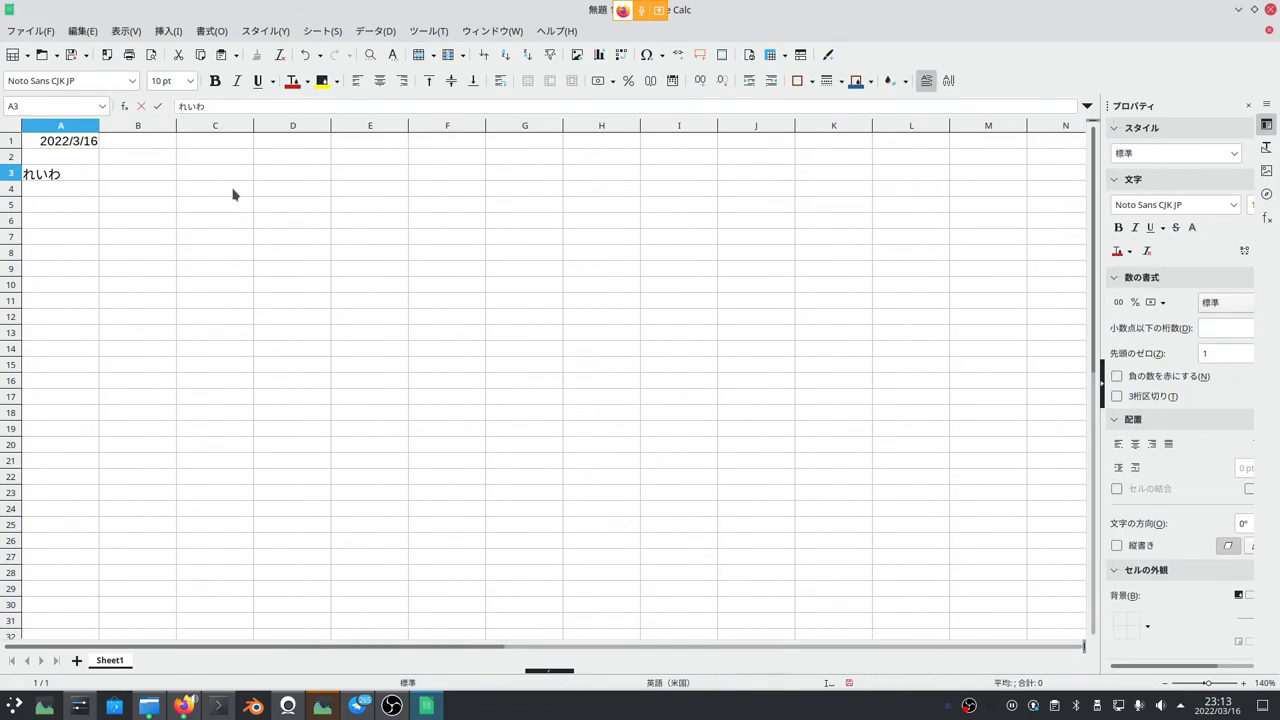
key("space")
type("4nen")
key("space")
type("3gatu")
key("space")
key("Return")
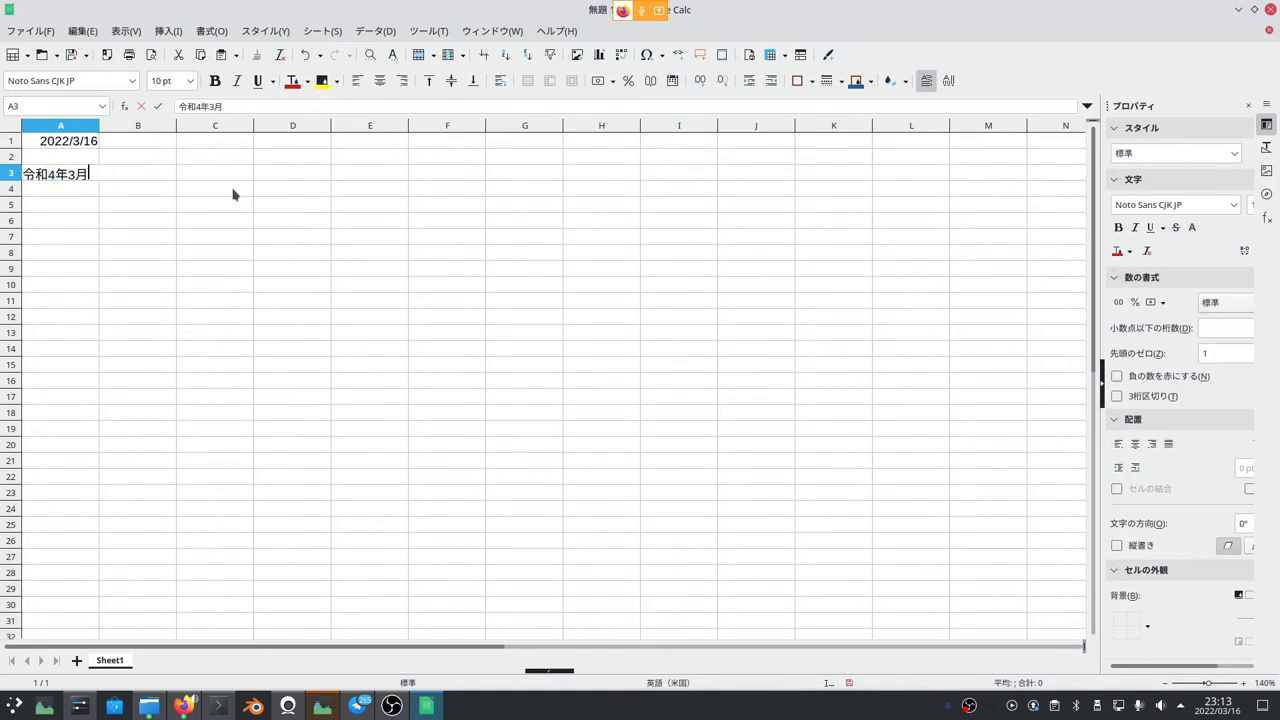
type("16nit")
key("BackSpace")
key("BackSpace")
key("space")
key("Return")
type("17nichi")
key("space")
key("Return")
Step: Copy the date text from cell A3 into cell A4 and change it to 令和4年3月18日
key("shift+Home")
key("ctrl+c")
key("Return")
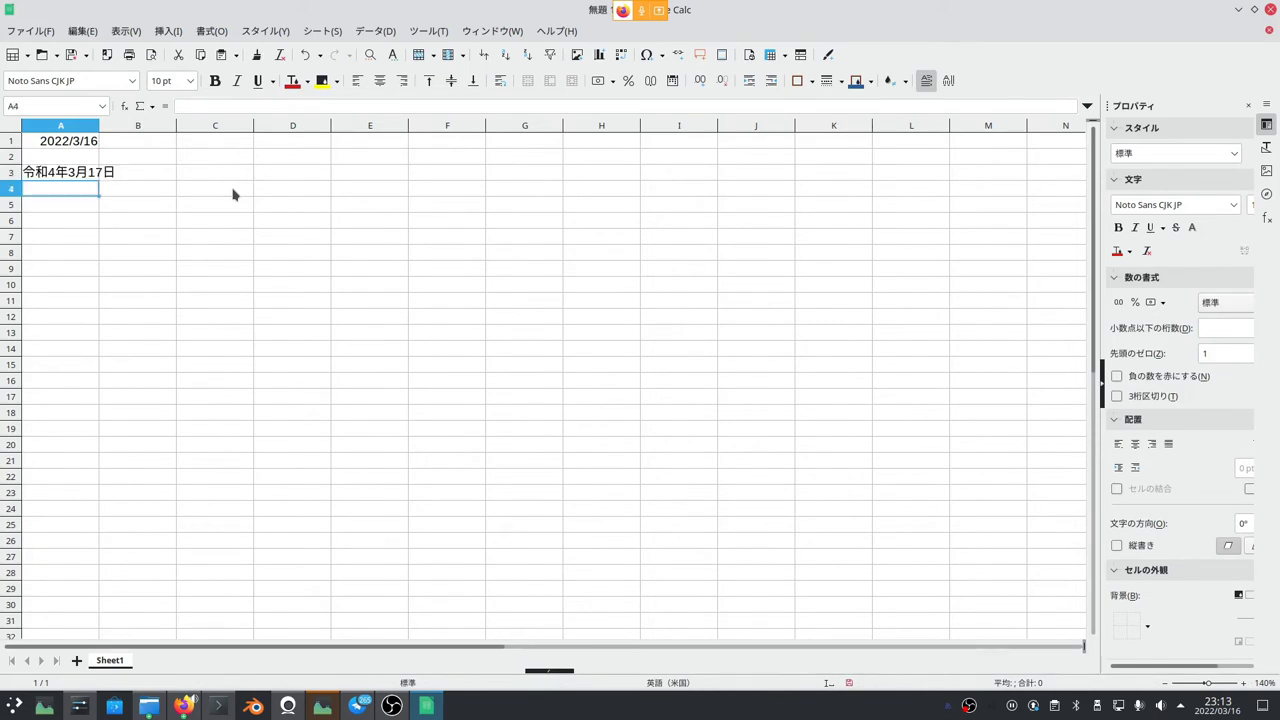
key("F2")
key("ctrl+v")
key("shift+Left")
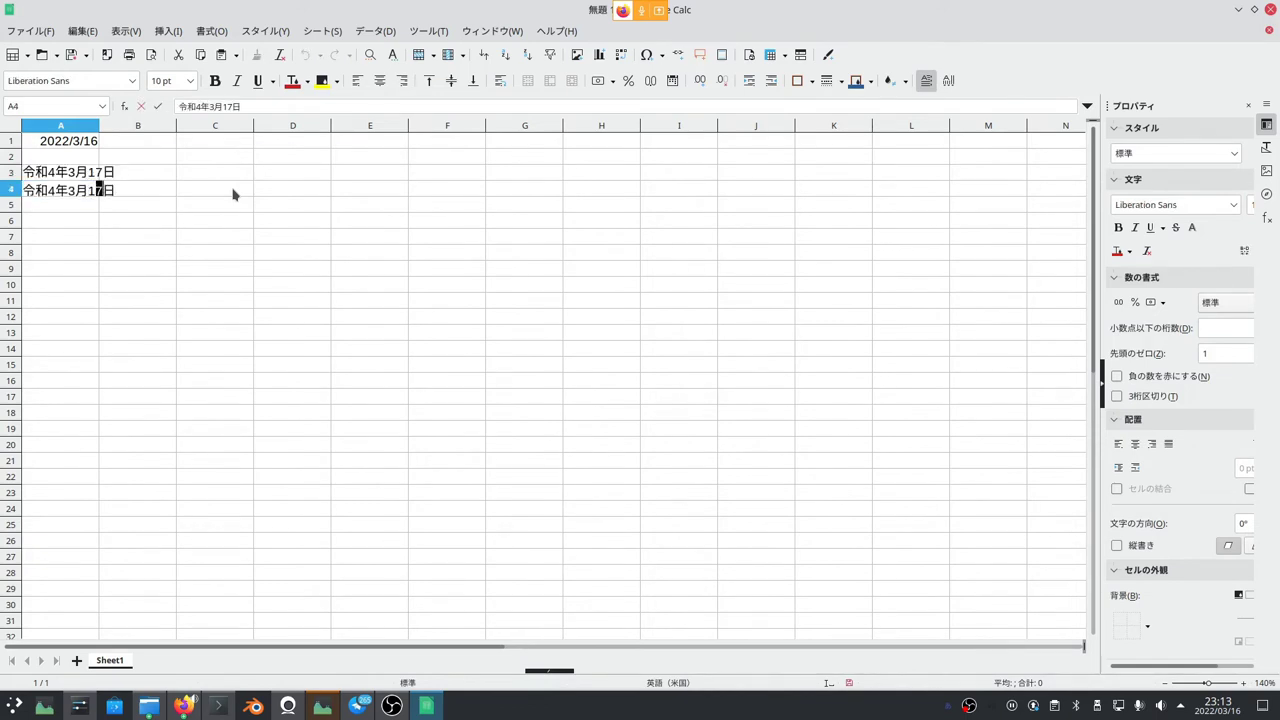
key("Return")
Step: Enter the Japanese era date 令和4年3月19日 in cell A5 by adapting the 令和4年3月17日 text
key("F2")
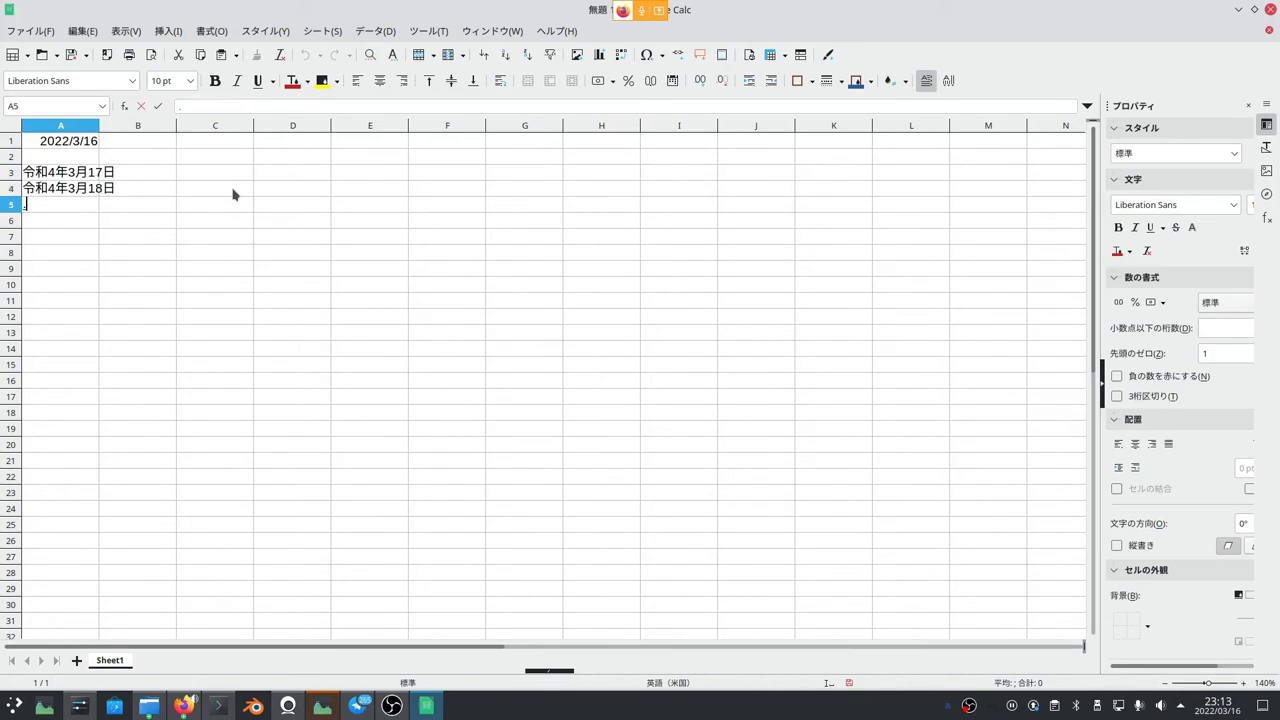
key("ctrl+space")
type("令和4年3月17日")
key("shift+Left")
key("shift+Left")
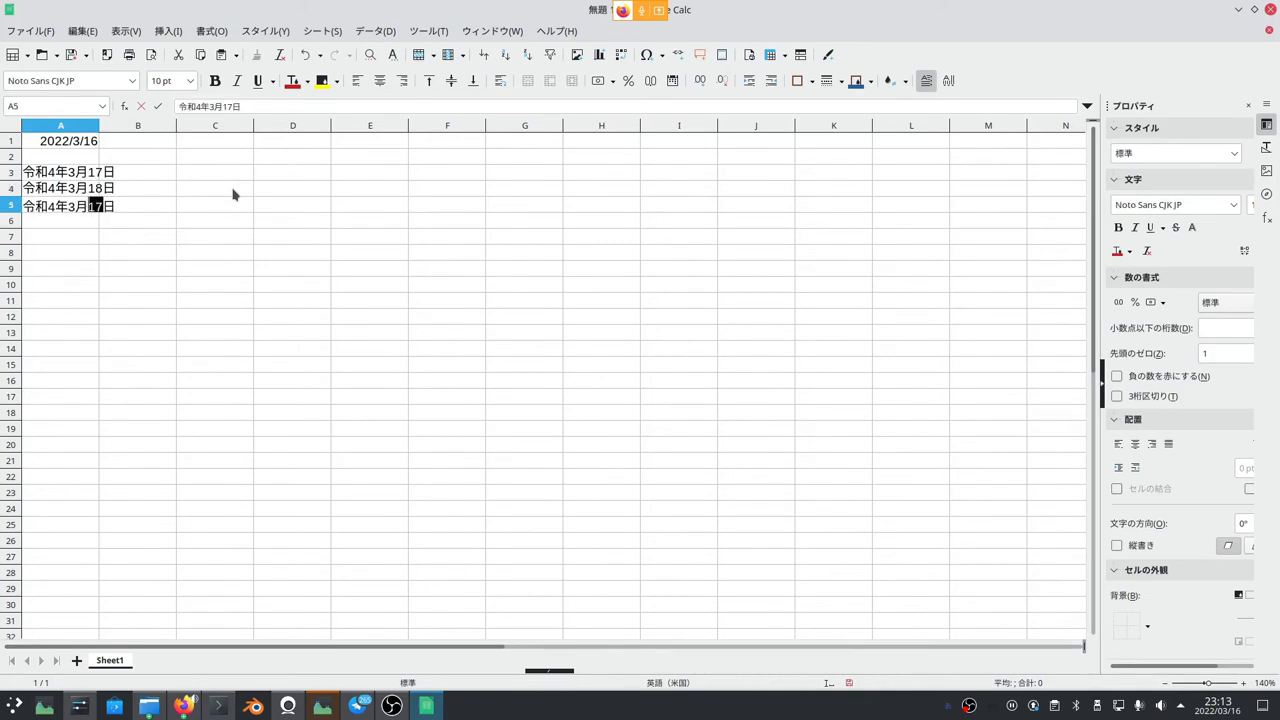
key("ctrl+space")
type("19")
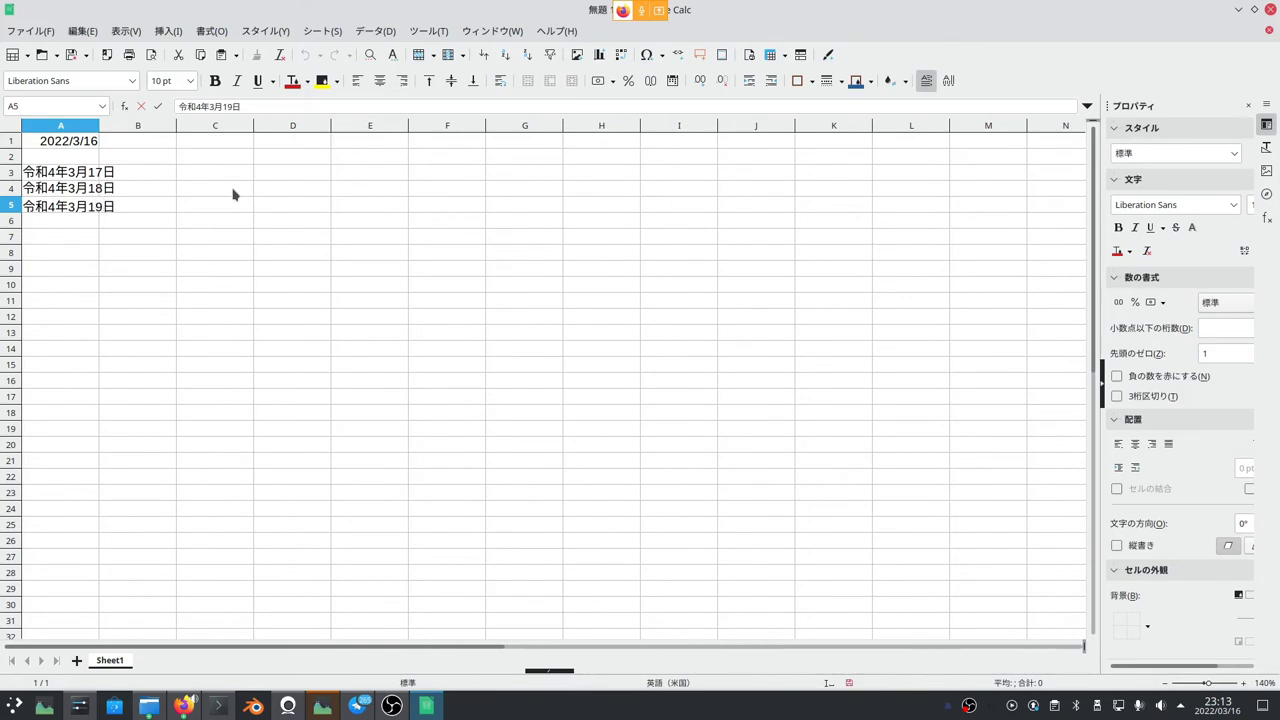
key("Return")
Step: Enter the Showa era date 昭和50年1月1日 in cell A6
key("ctrl+space")
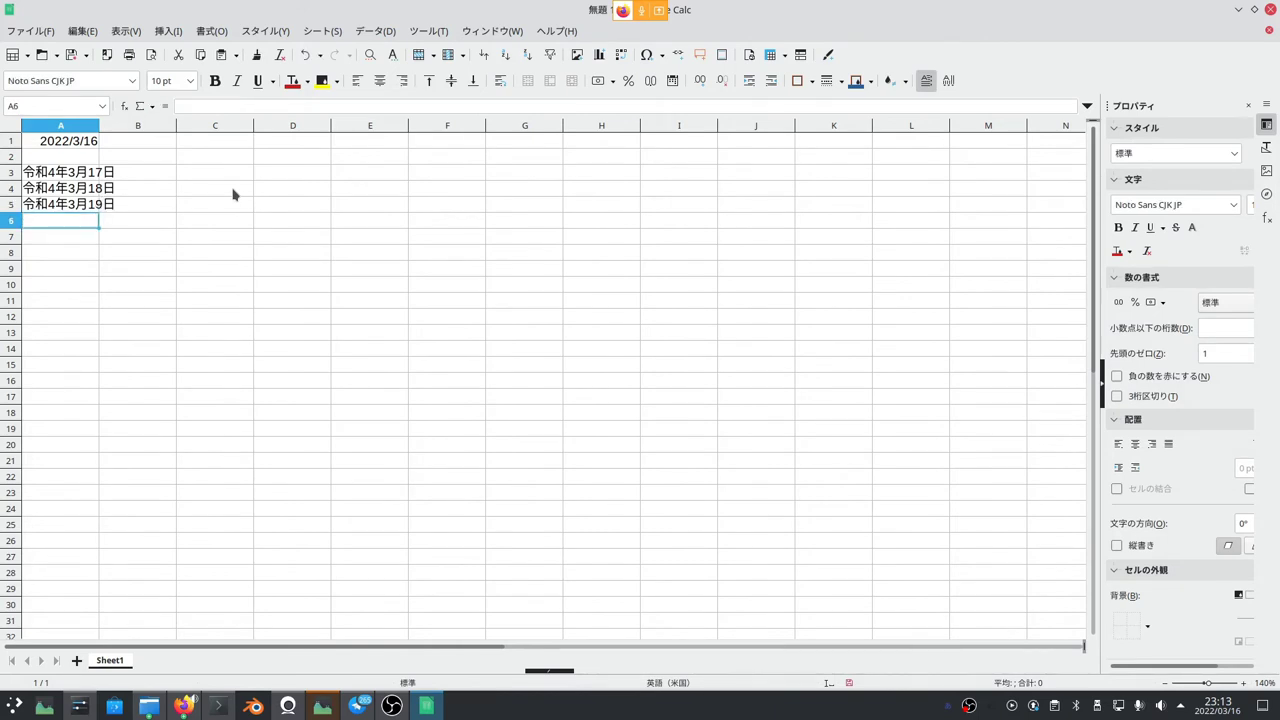
type("shouwa")
key("space")
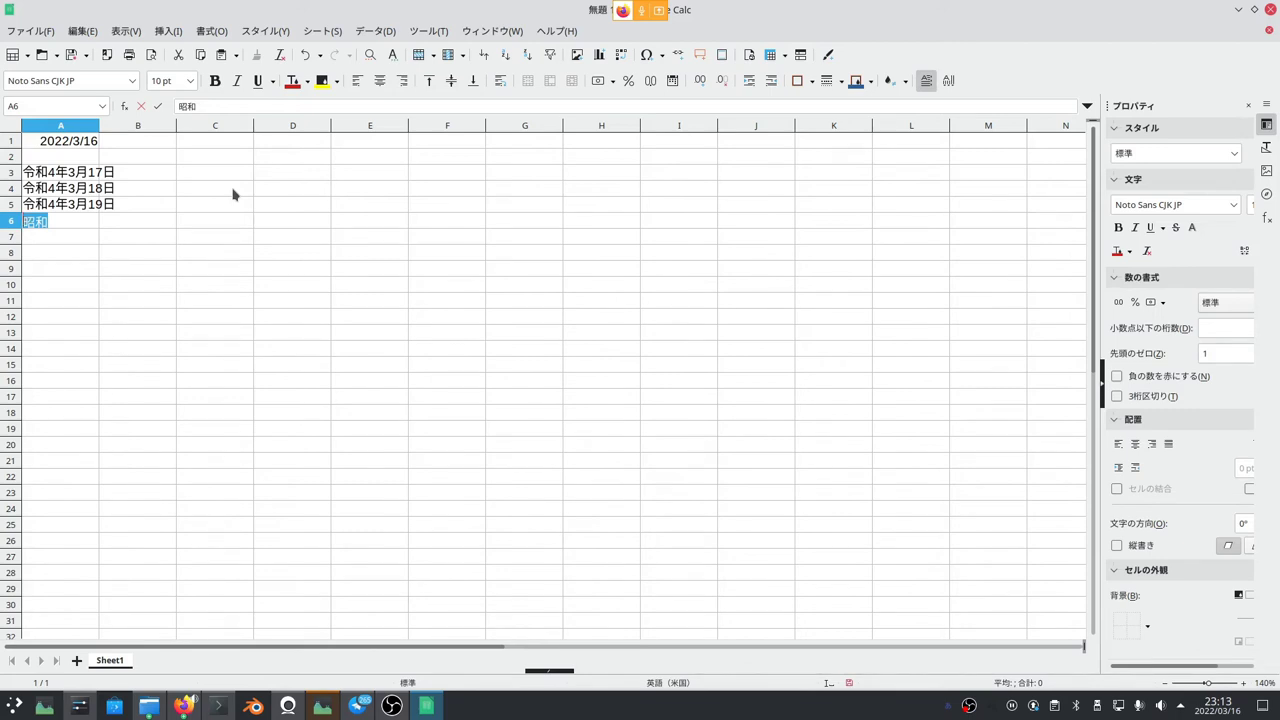
type("50nen")
key("space")
type("1gatsu1nichi")
key("space")
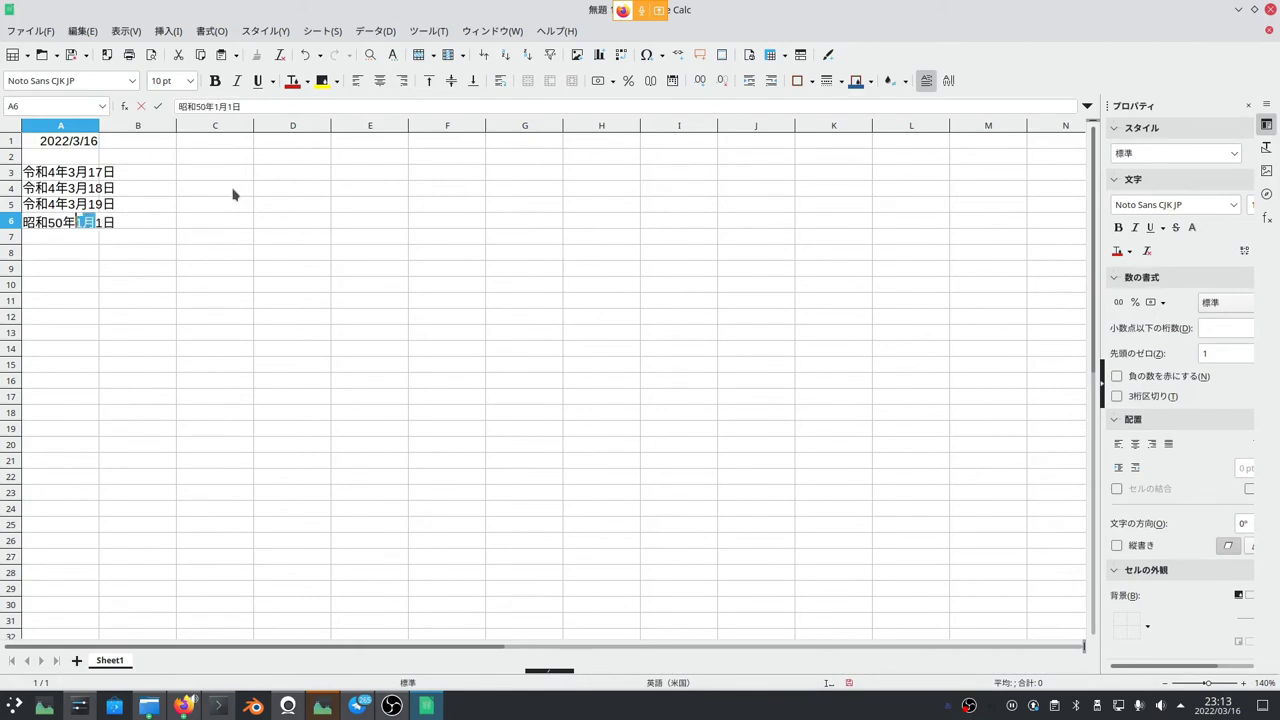
key("Return")
key("Return")
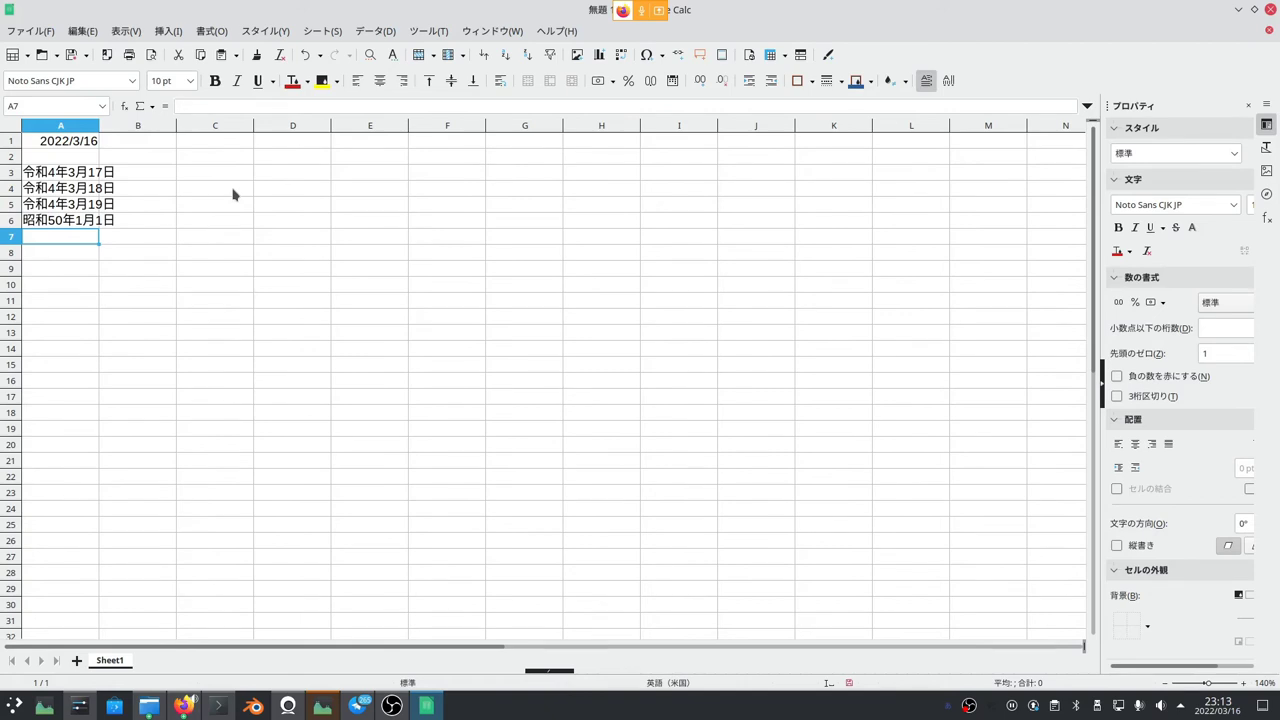
Step: Convert the era dates in cells A3:A6 to Western dates together with the 和暦を西暦に変換 add-on
key("Up")
key("Up")
key("Up")
key("Up")
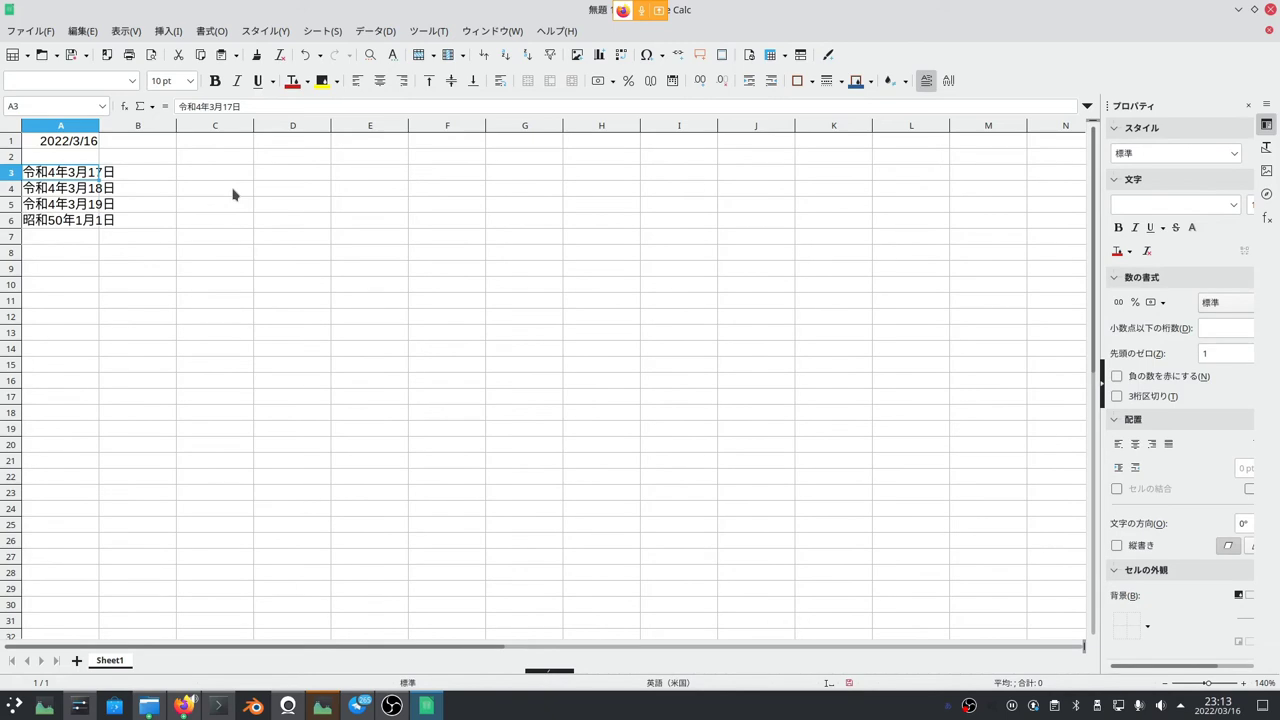
key("shift+Down")
key("shift+Down")
key("shift+Down")
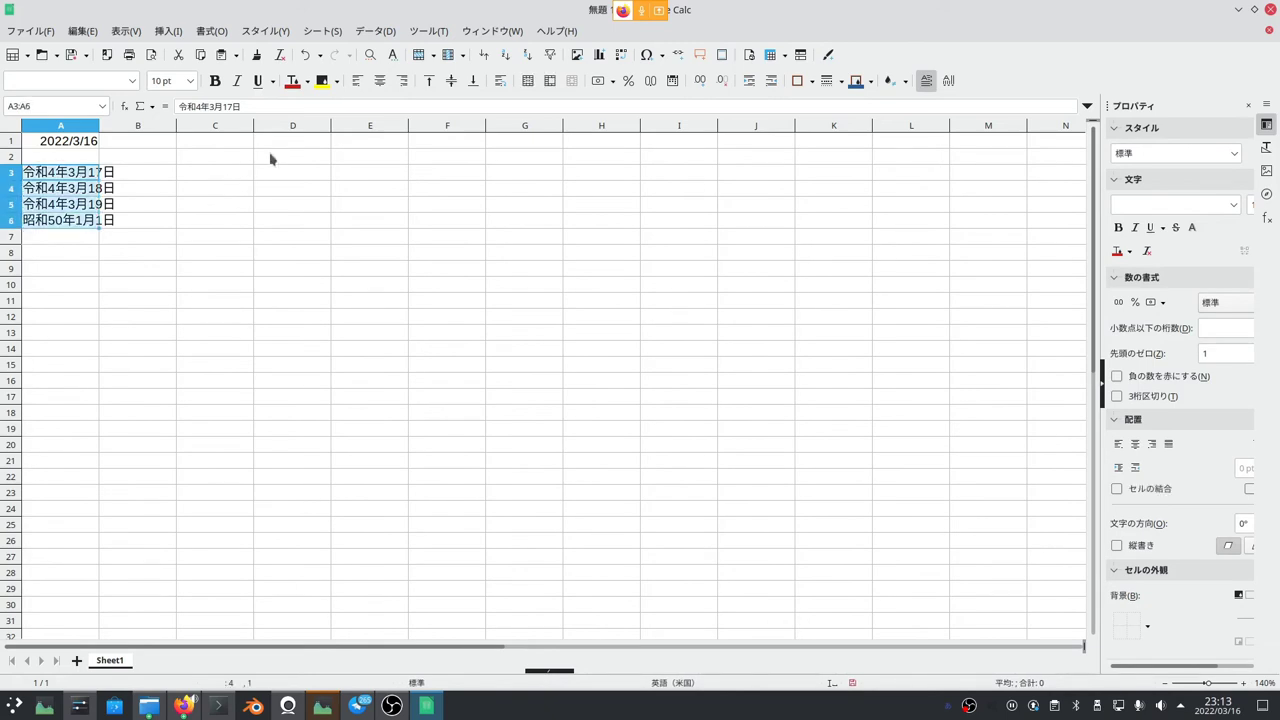
left_click(429, 31)
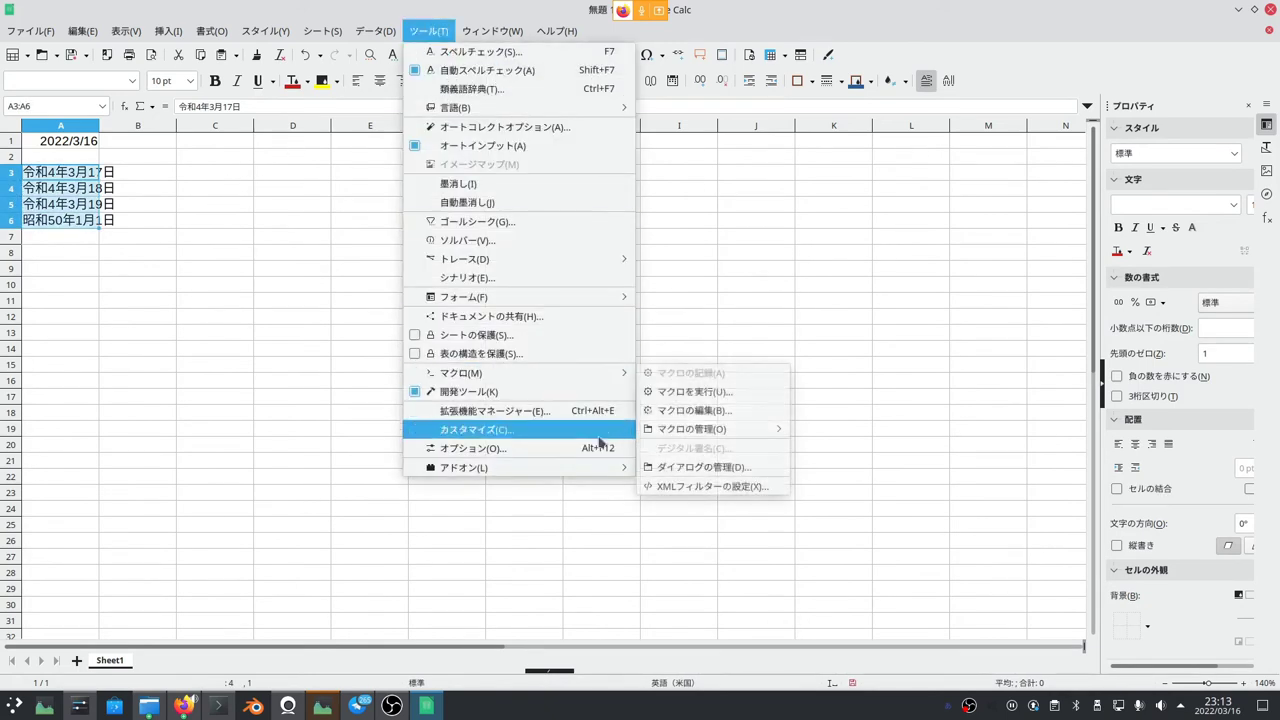
mouse_move(605, 467)
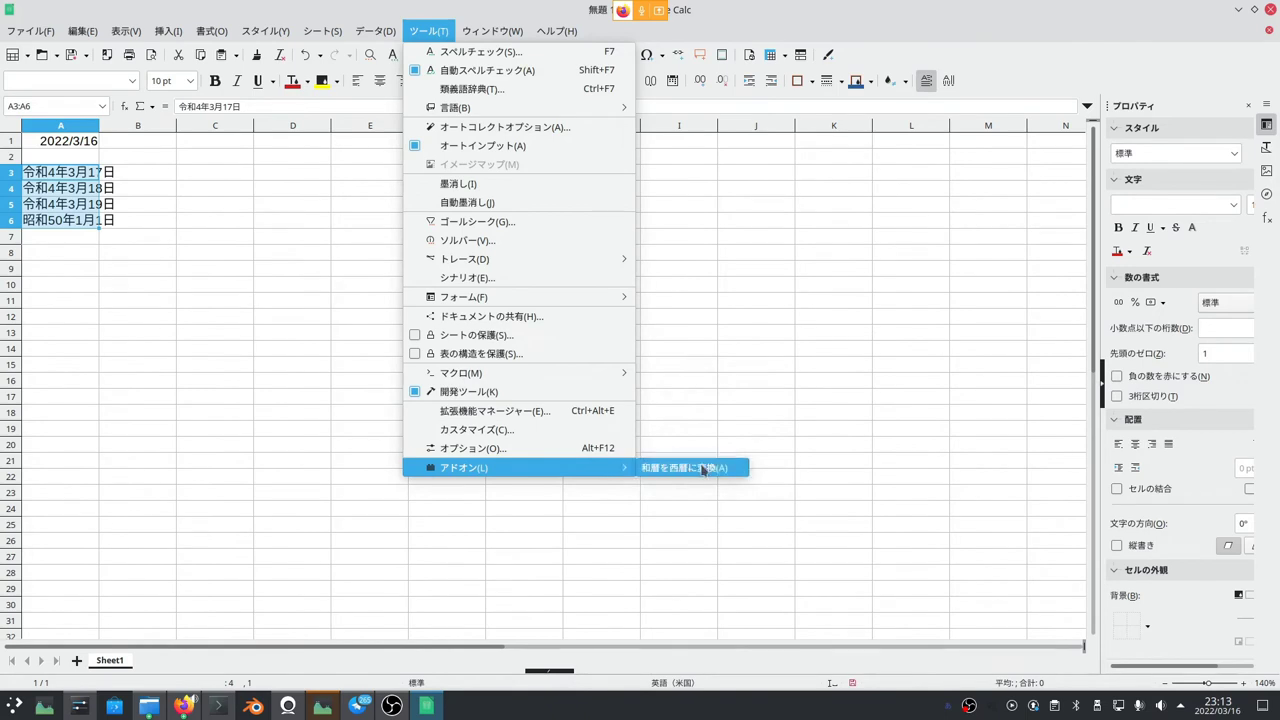
left_click(705, 469)
left_click(388, 348)
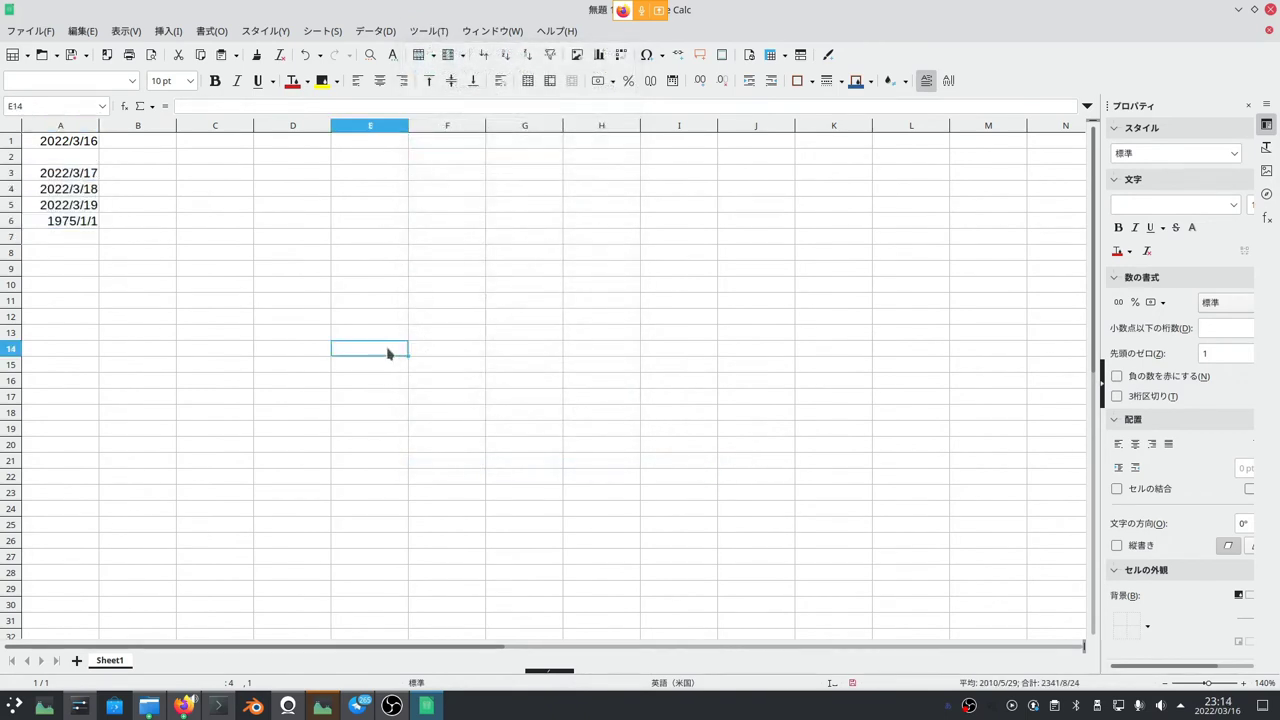
Step: Enter the abbreviated Heisei era date H10.10.10 in cell A8
left_click(83, 256)
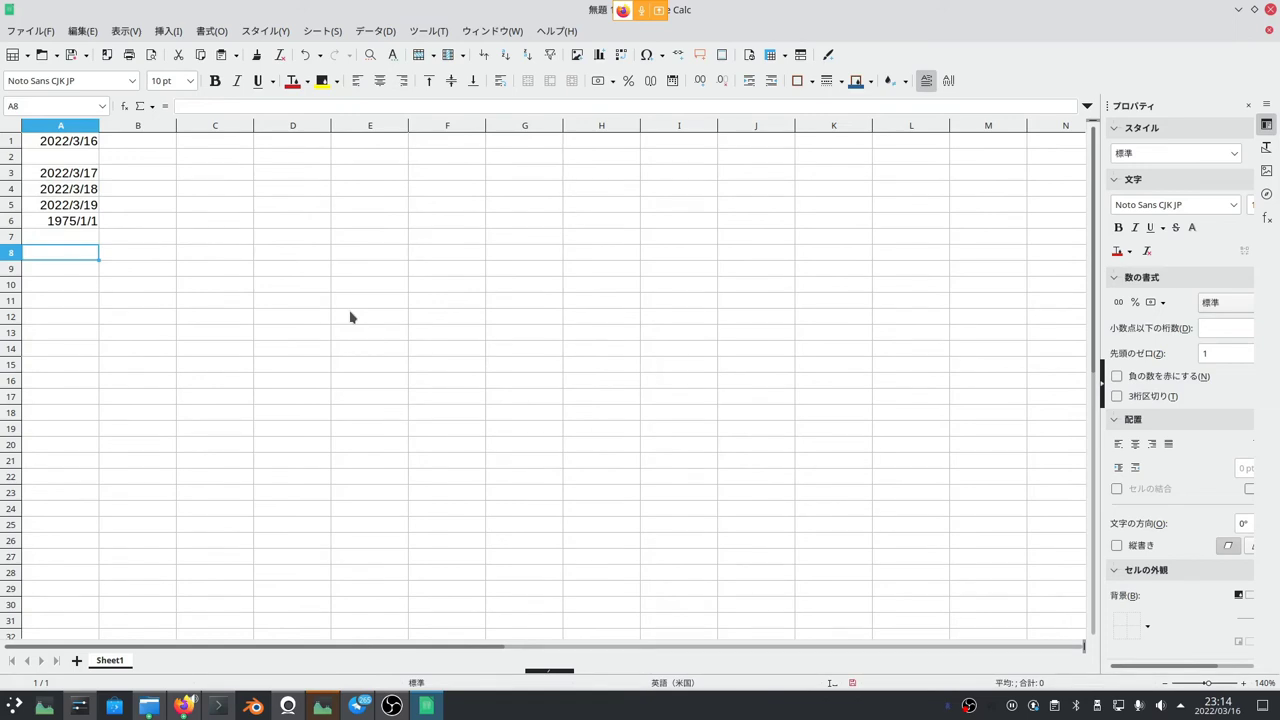
type("s")
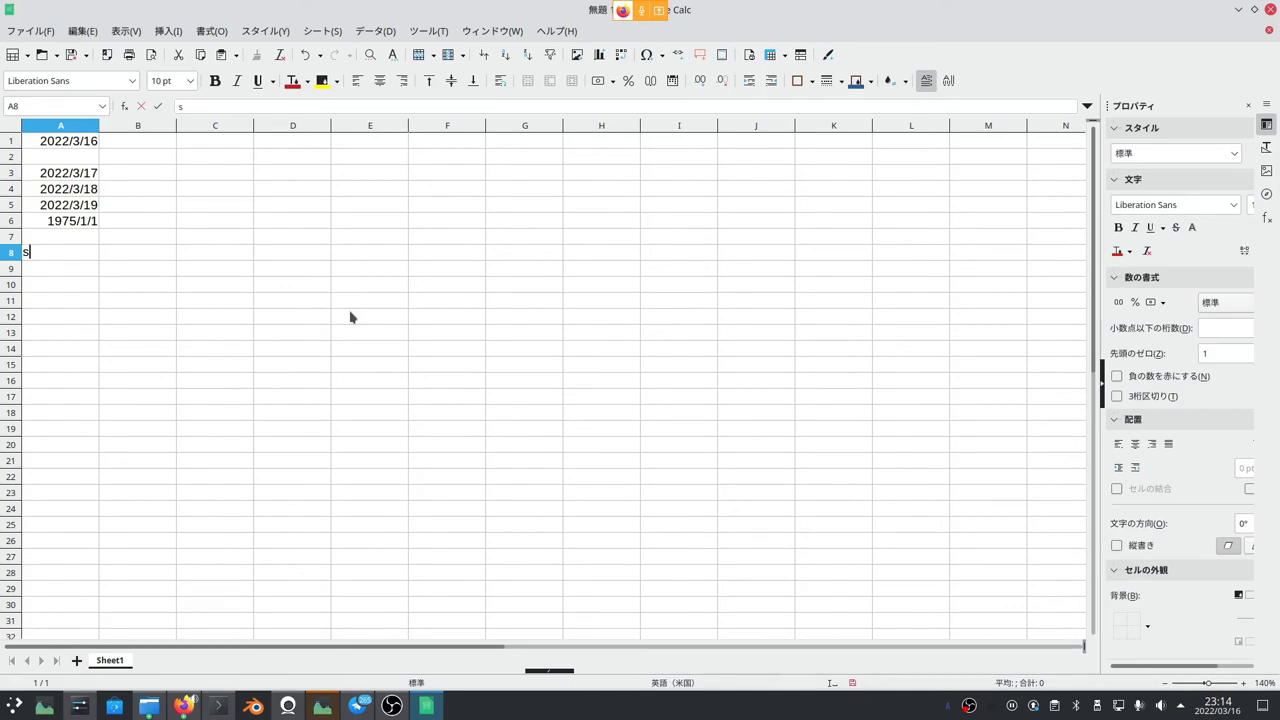
key("BackSpace")
type("h10.10.10")
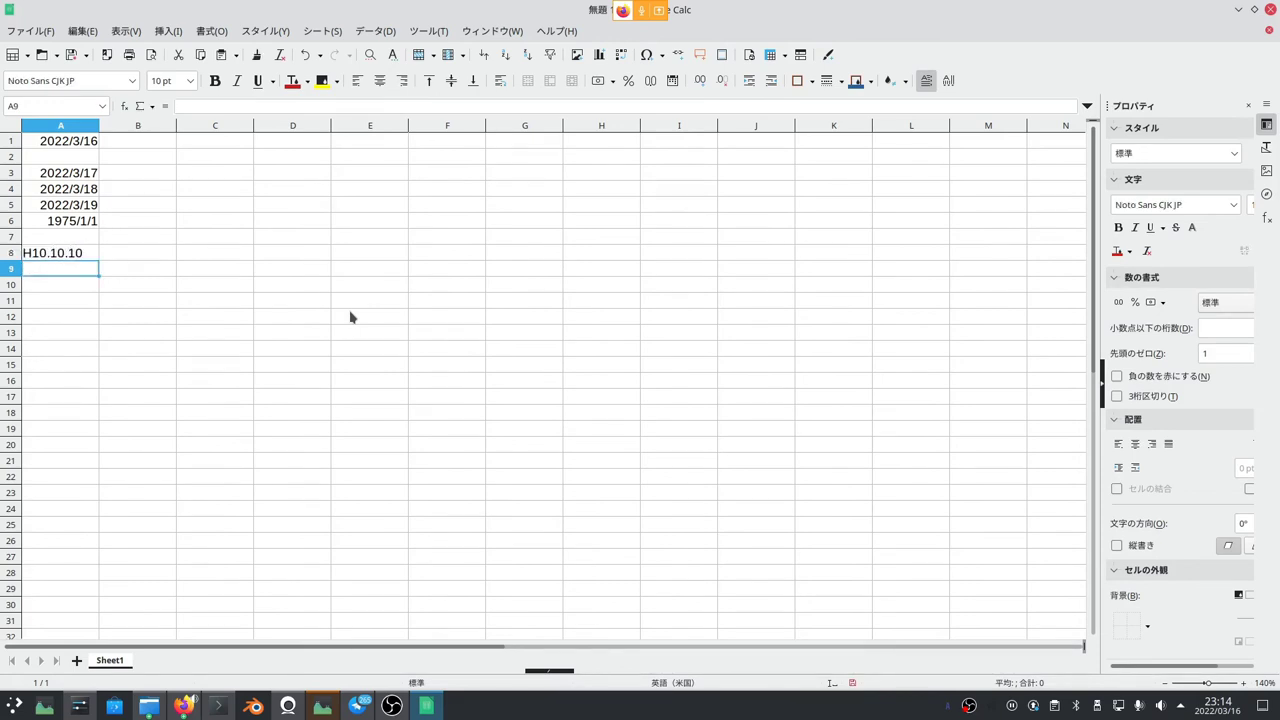
key("Return")
Step: Convert the abbreviated era date in cell A8 to a Western date with the 和暦を西暦に変換 add-on
left_click(426, 38)
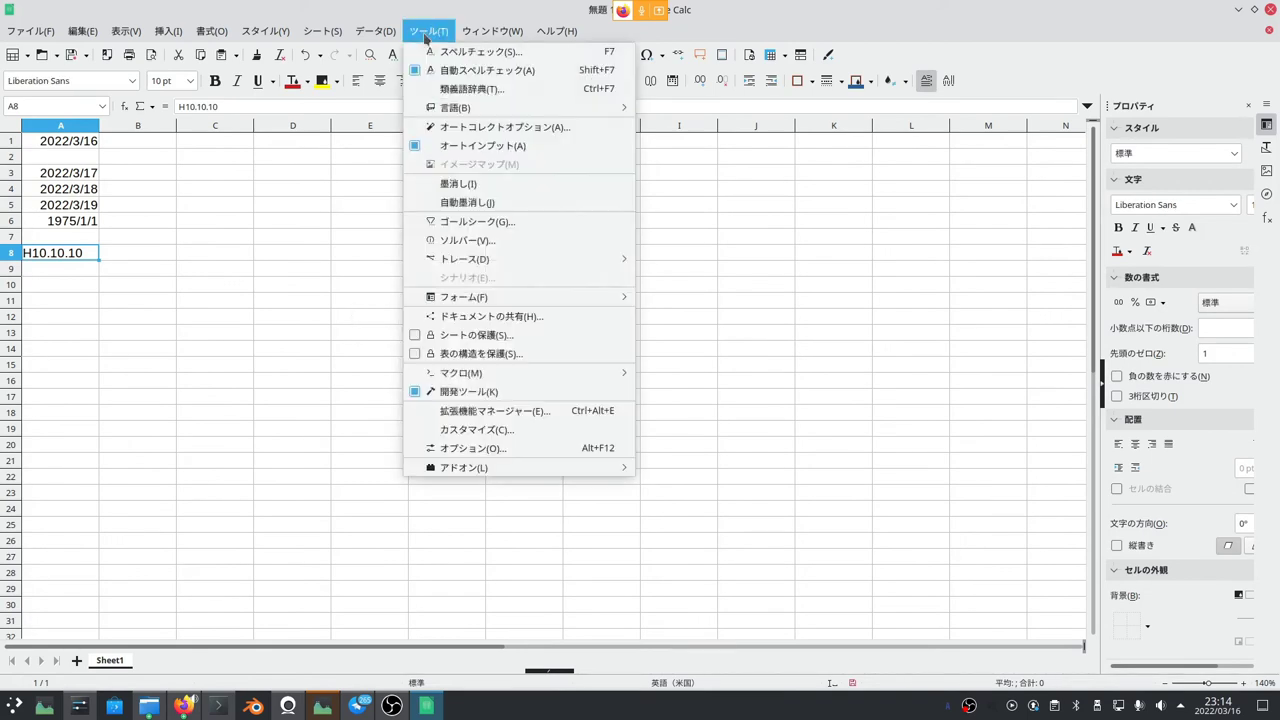
mouse_move(597, 466)
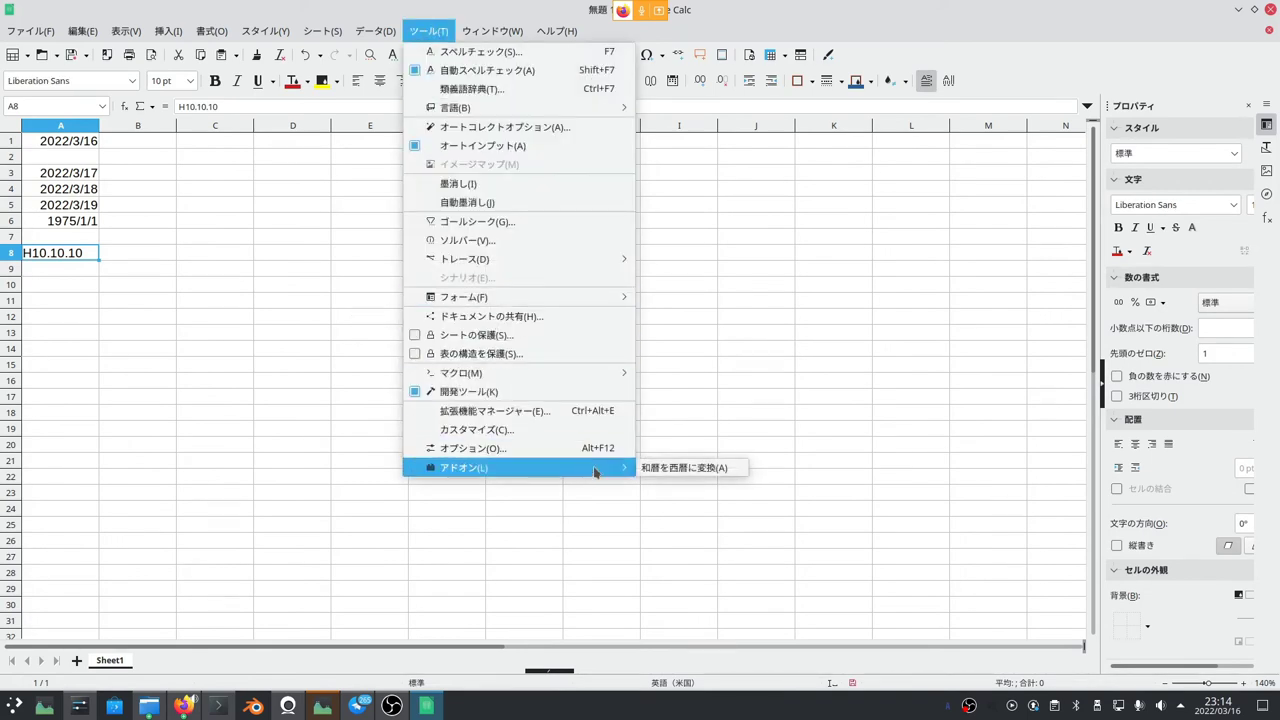
left_click(688, 469)
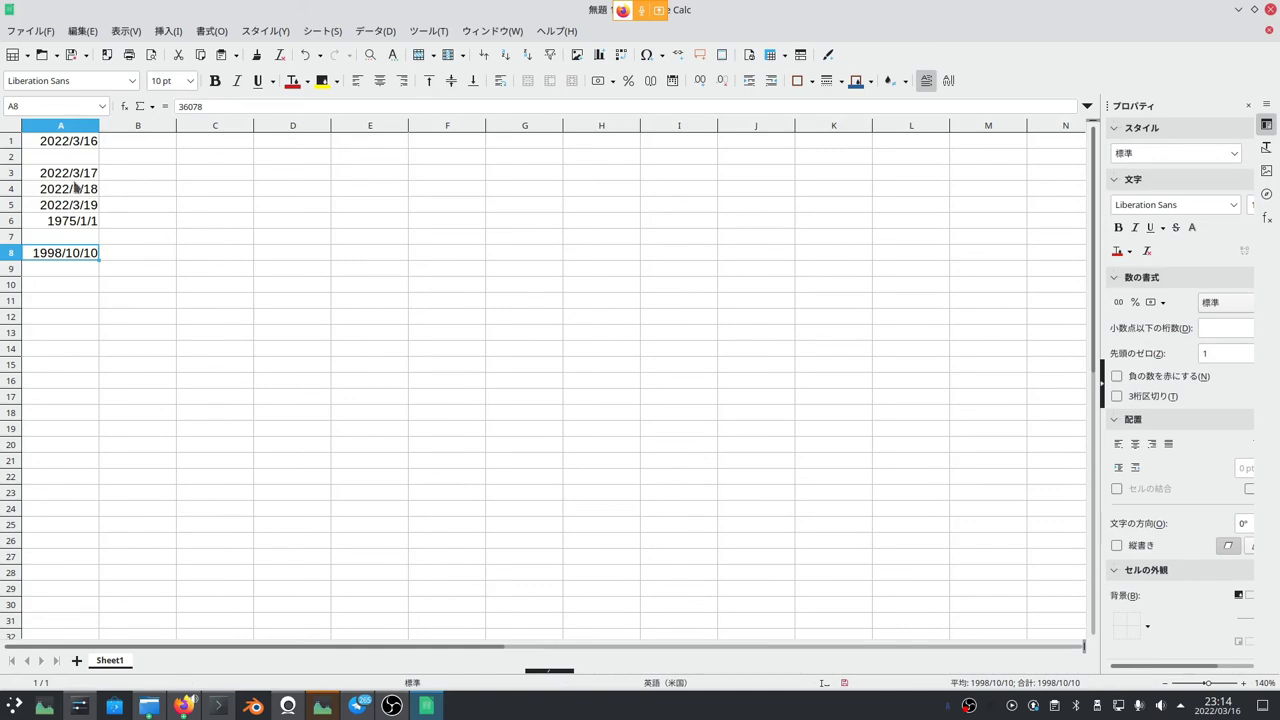
left_click(137, 177)
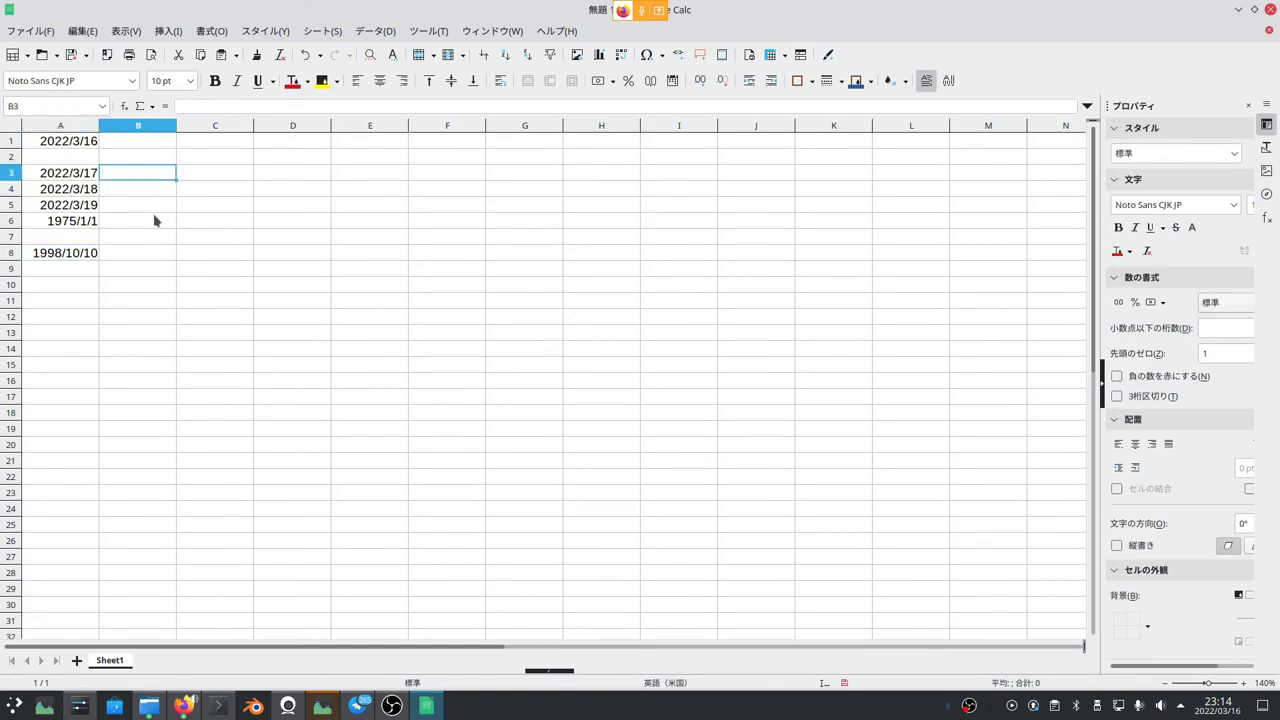
left_click(154, 220)
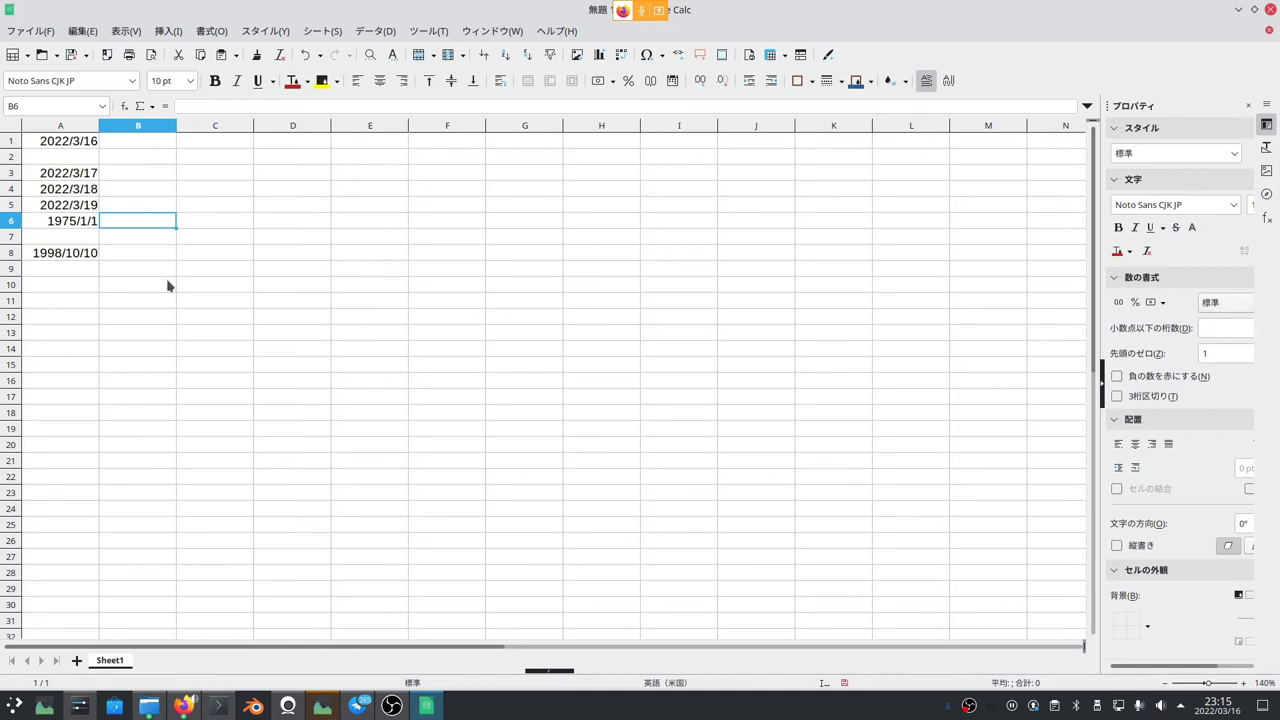
Step: Format cells A1:A8 as dates in the era style with weekday, 平成11年12月31日（金）
left_click_drag(78, 146, 79, 256)
right_click(78, 256)
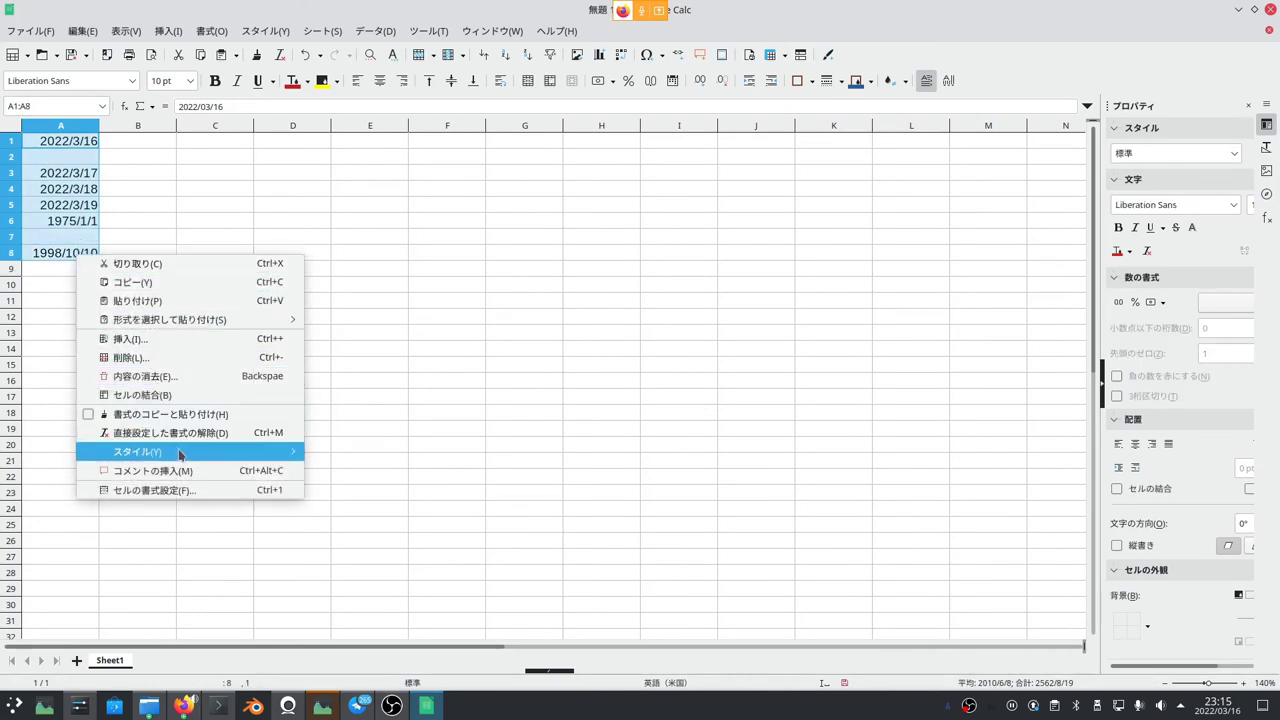
left_click(363, 423)
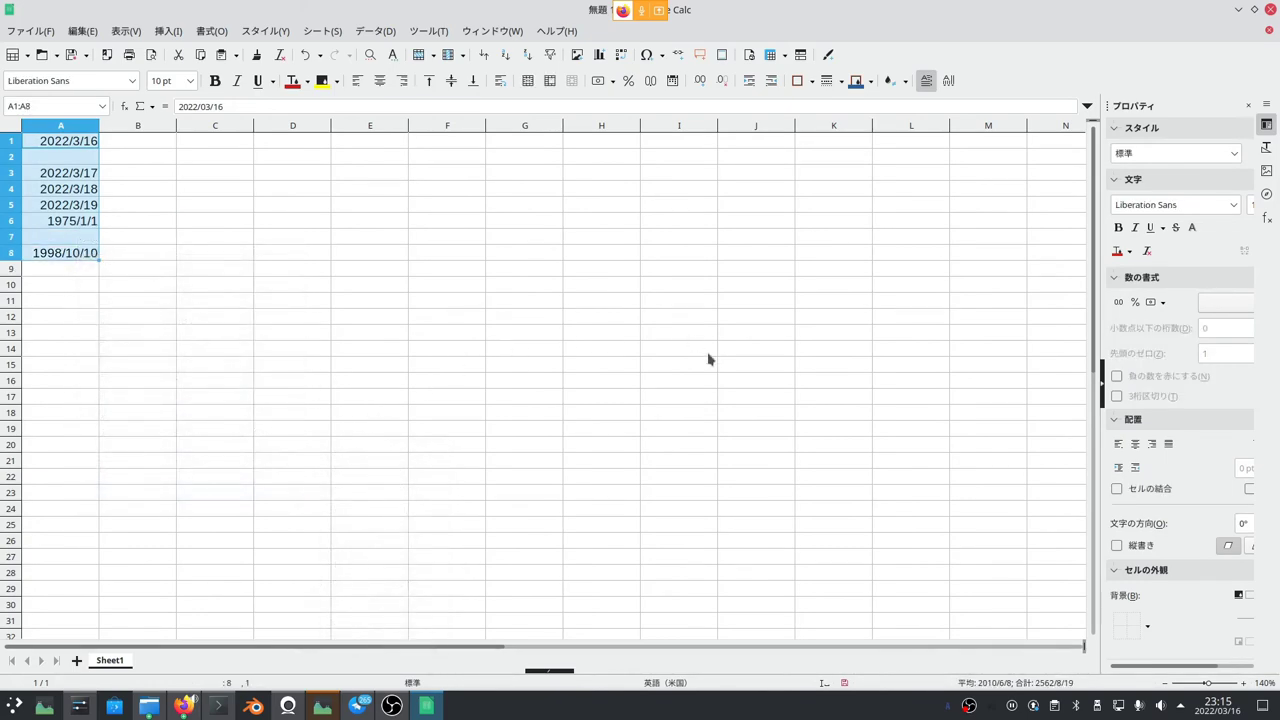
key("ctrl+1")
left_click(441, 269)
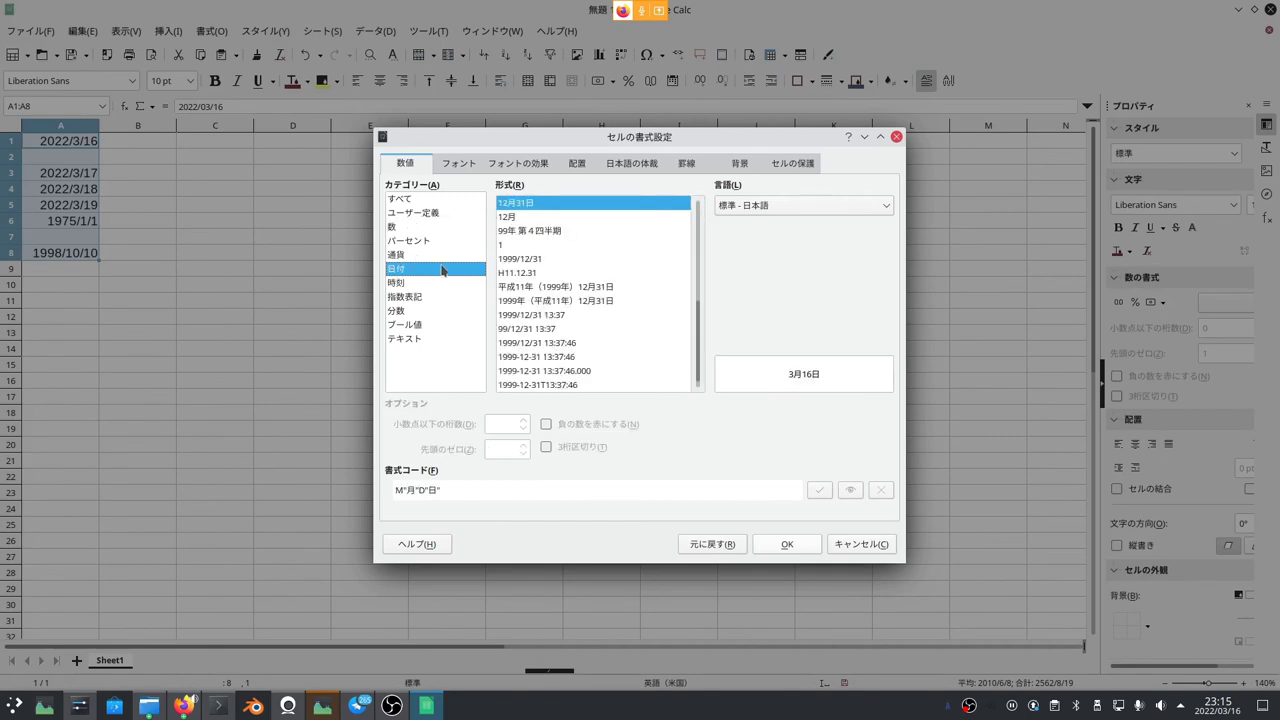
scroll(596, 283, "up", 3)
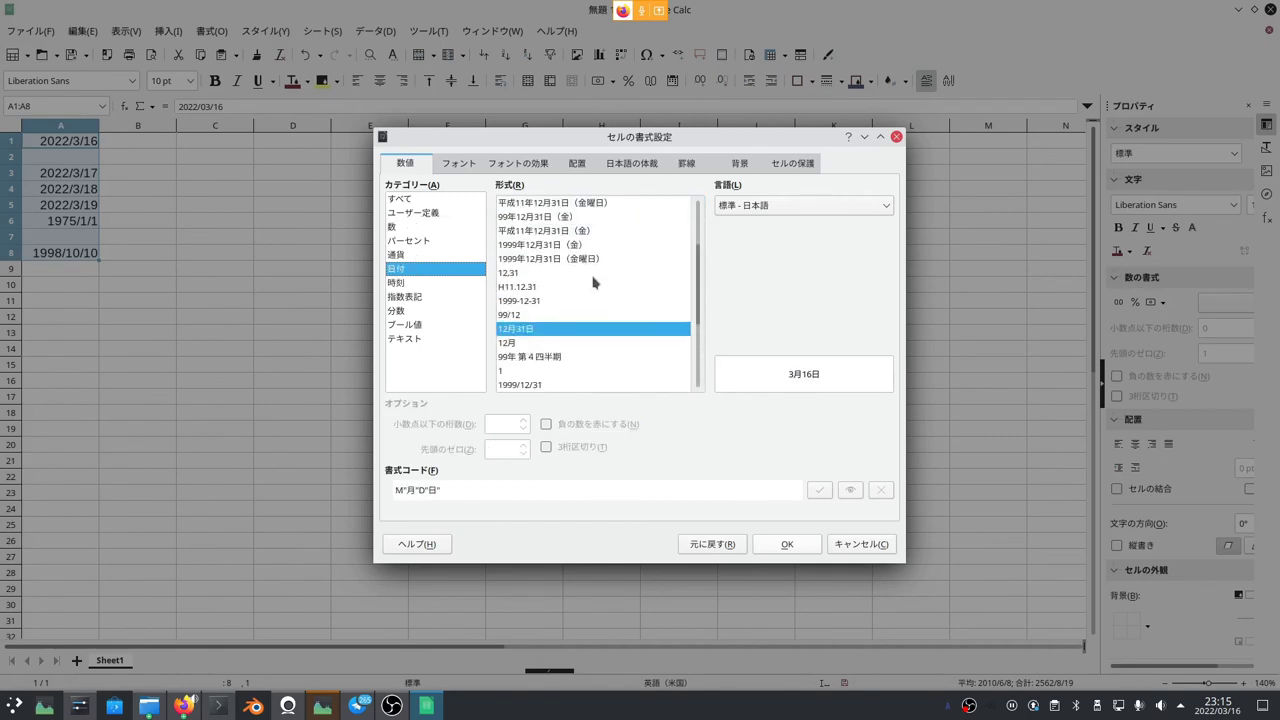
left_click(522, 287)
left_click(546, 231)
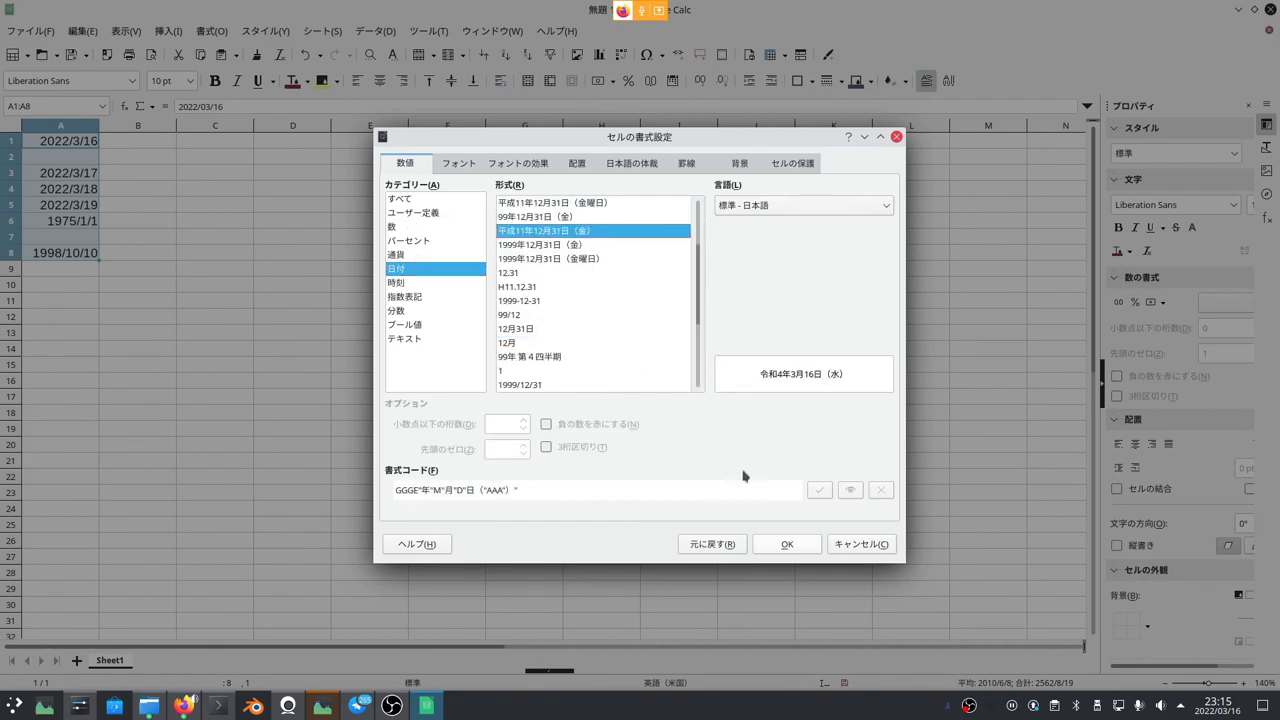
left_click(797, 544)
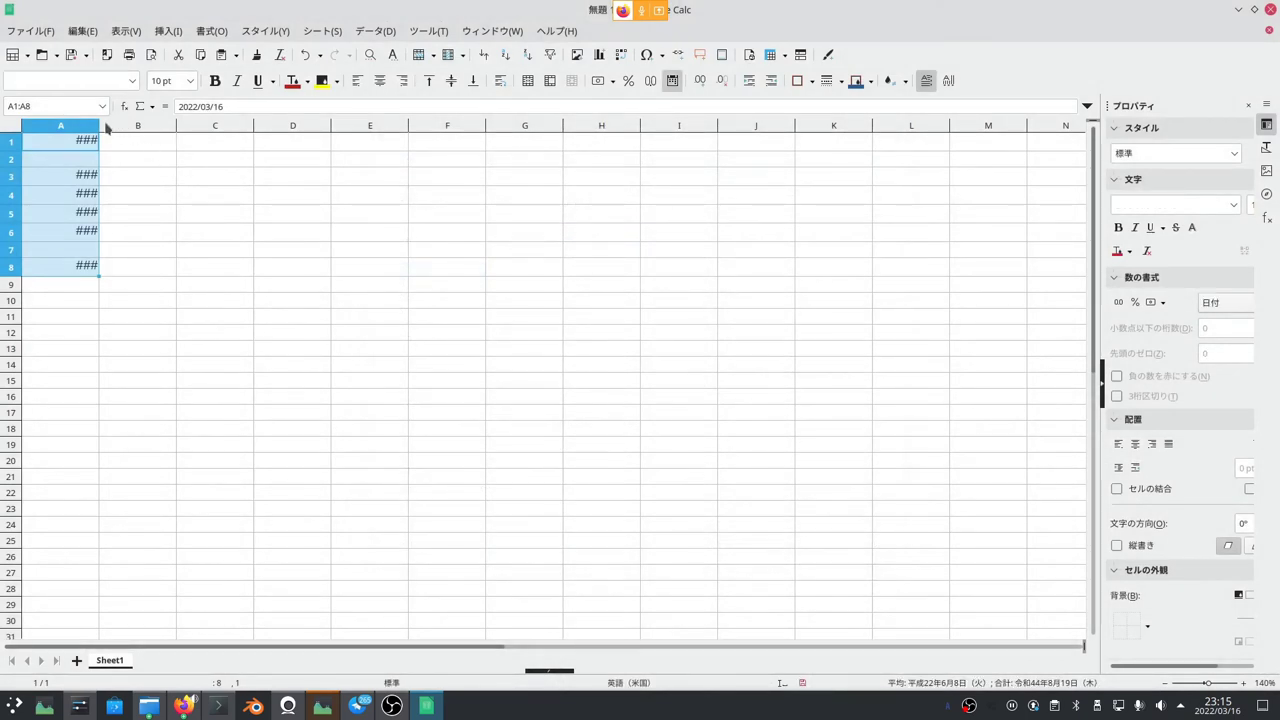
Step: Widen column A enough to fit the full era dates with their weekdays, and deselect the range
left_click_drag(100, 128, 226, 130)
left_click(280, 212)
left_click(351, 237)
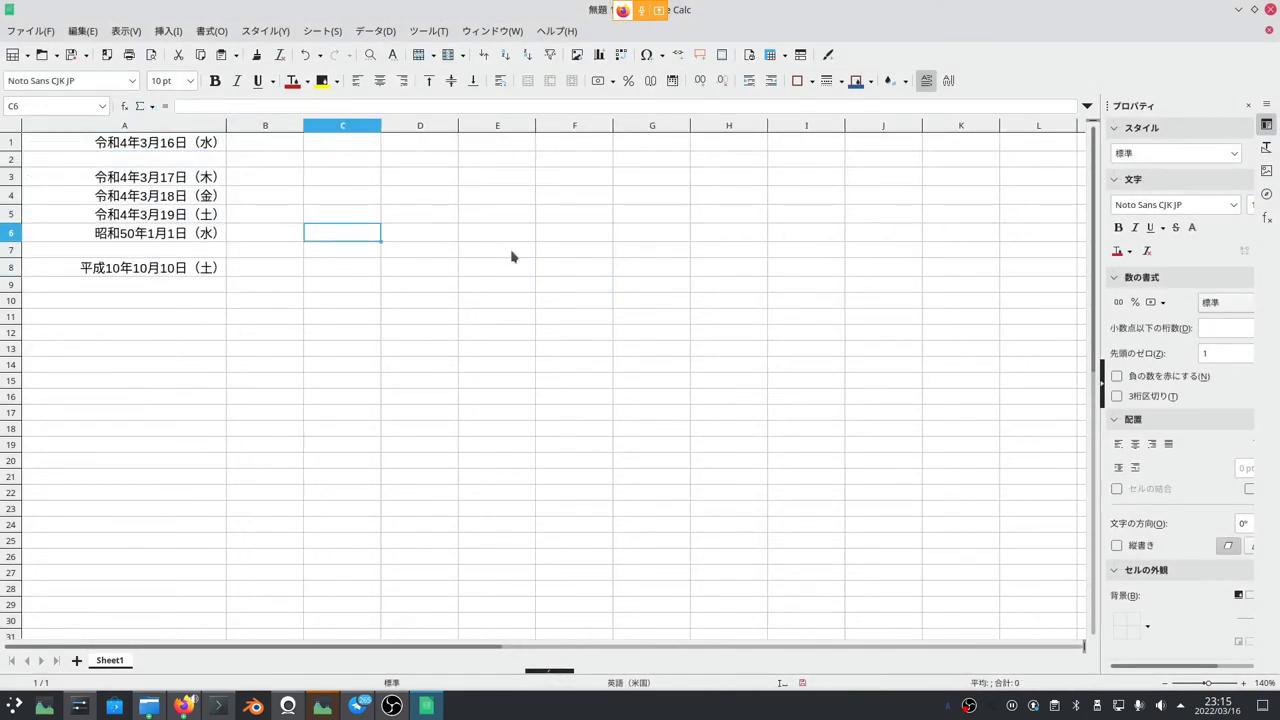